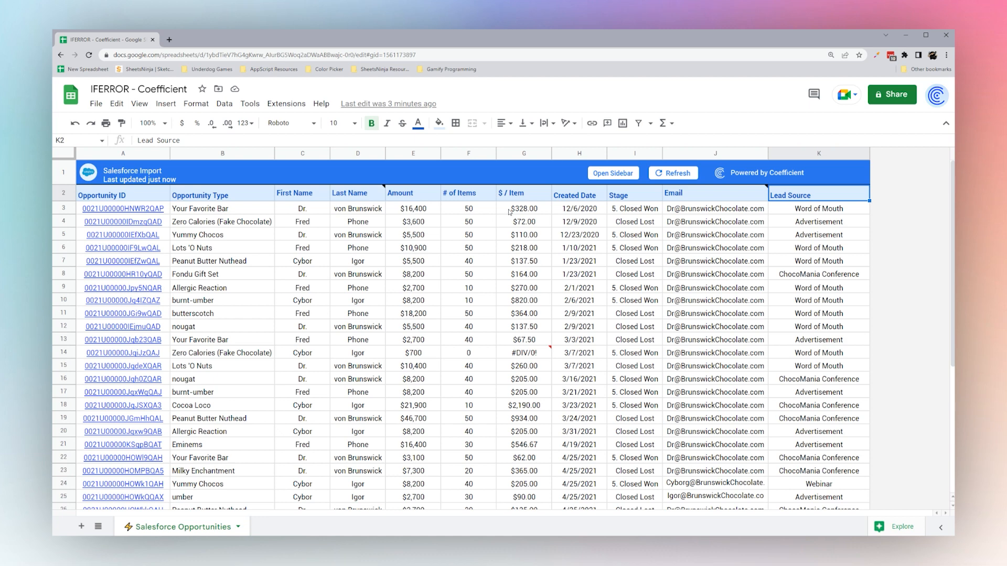
Wrap the division formula in G14 in an IFERROR function so it is =IFERROR(E14/F14).
click(516, 354)
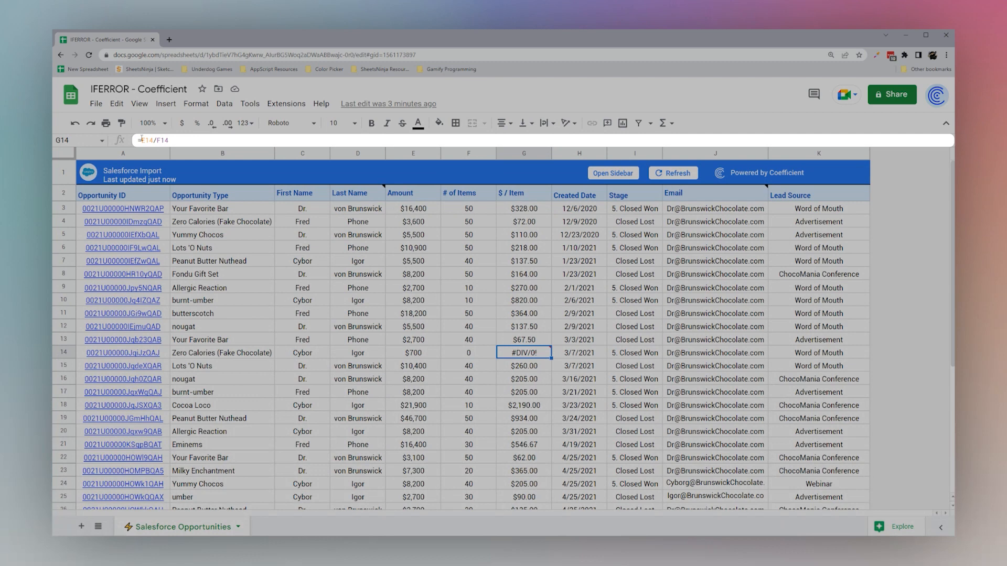
click(142, 140)
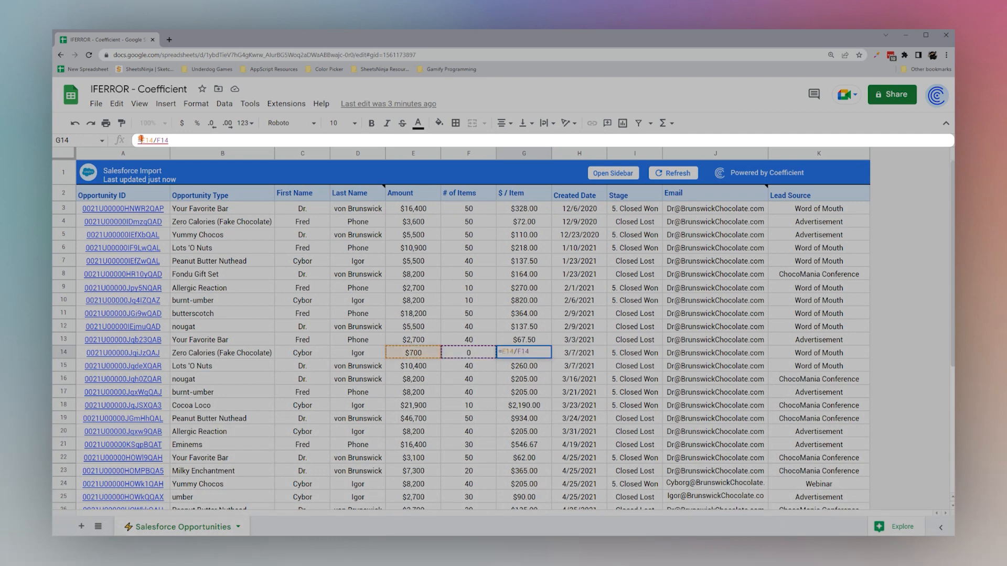
text(IFERROR()
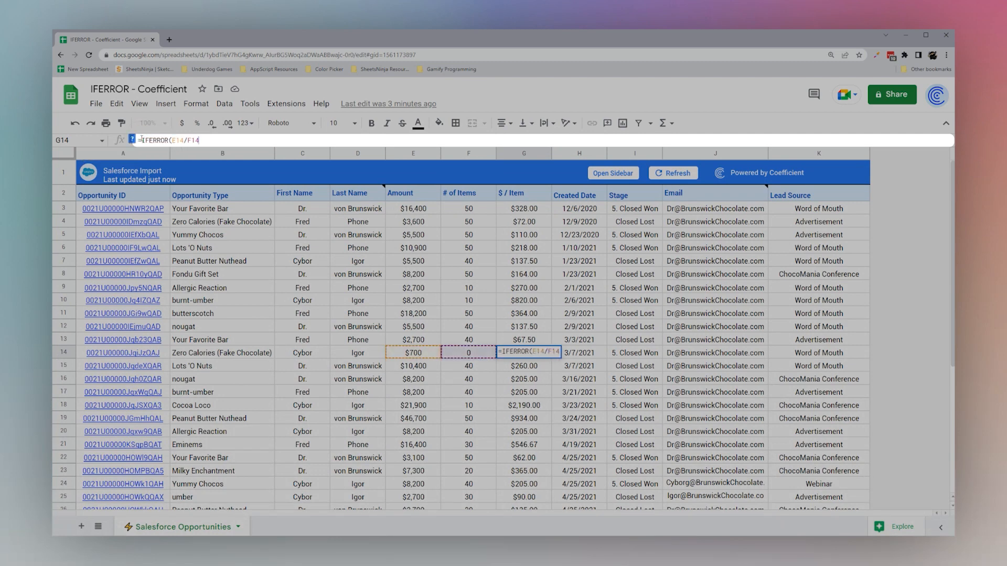
key(Return)
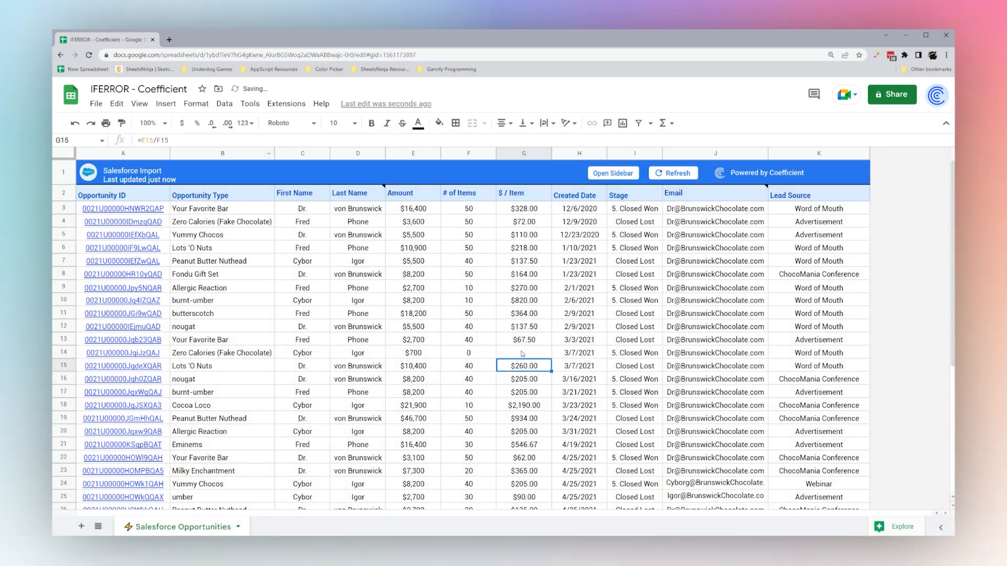
Examine the syntax help for the IFERROR function in G14's formula, leaving the formula as it is.
click(522, 352)
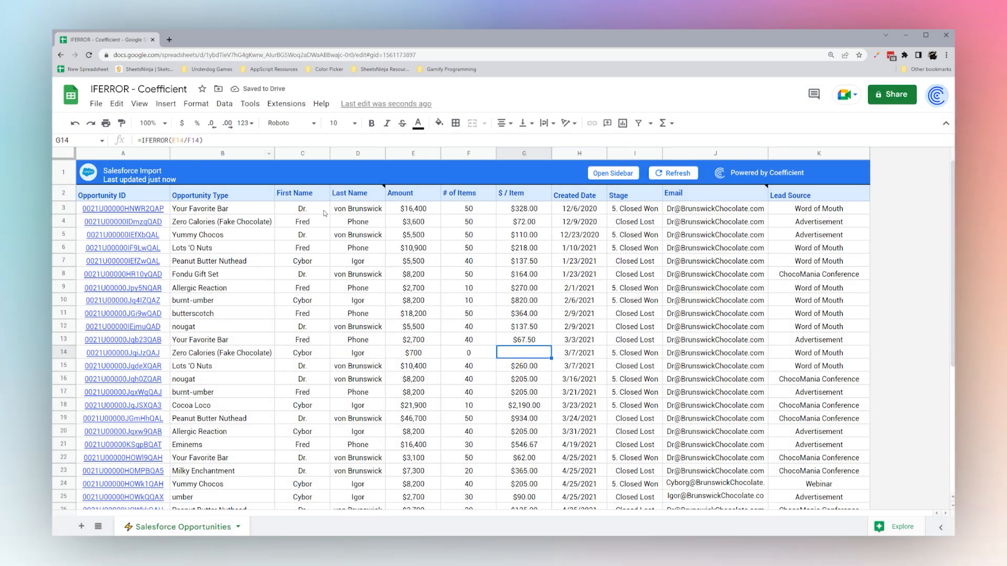
click(147, 142)
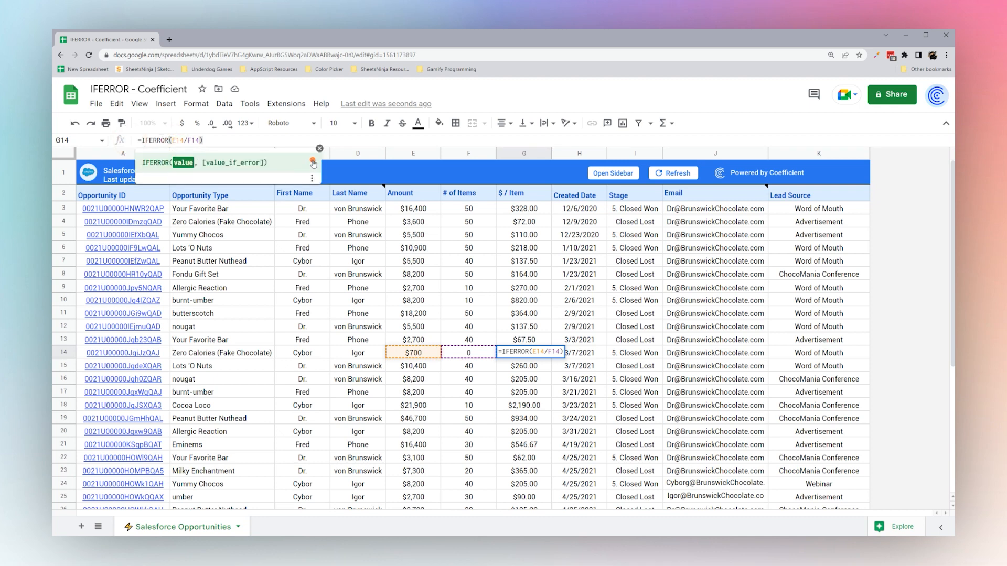
click(313, 163)
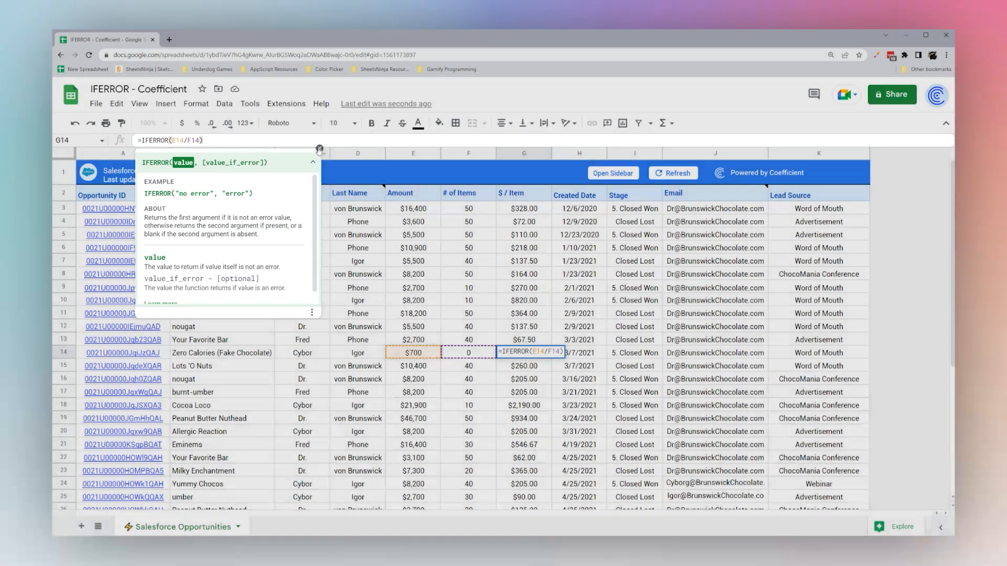
click(318, 147)
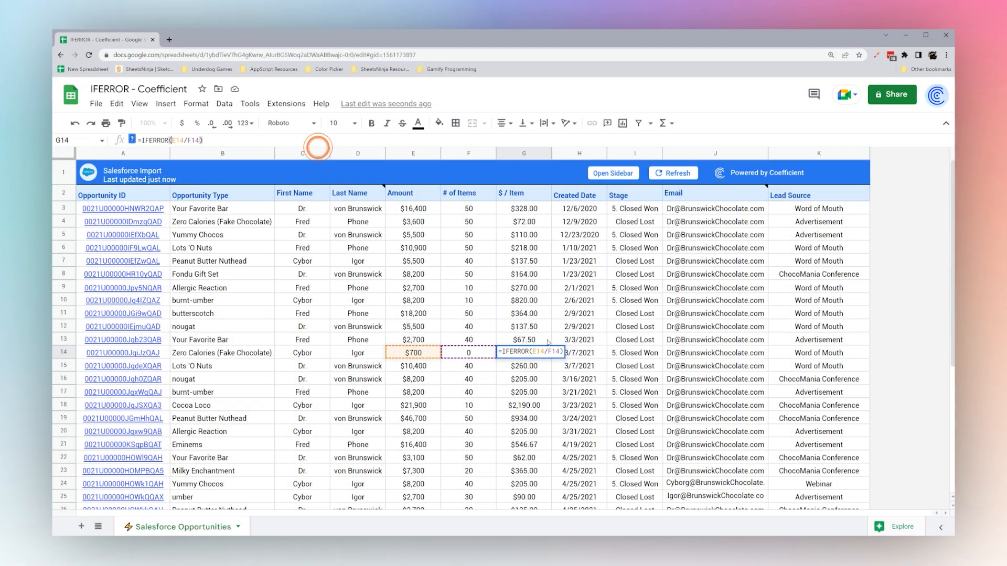
key(Escape)
Change the formula in G3 to =IFERROR(E3/F3).
click(524, 208)
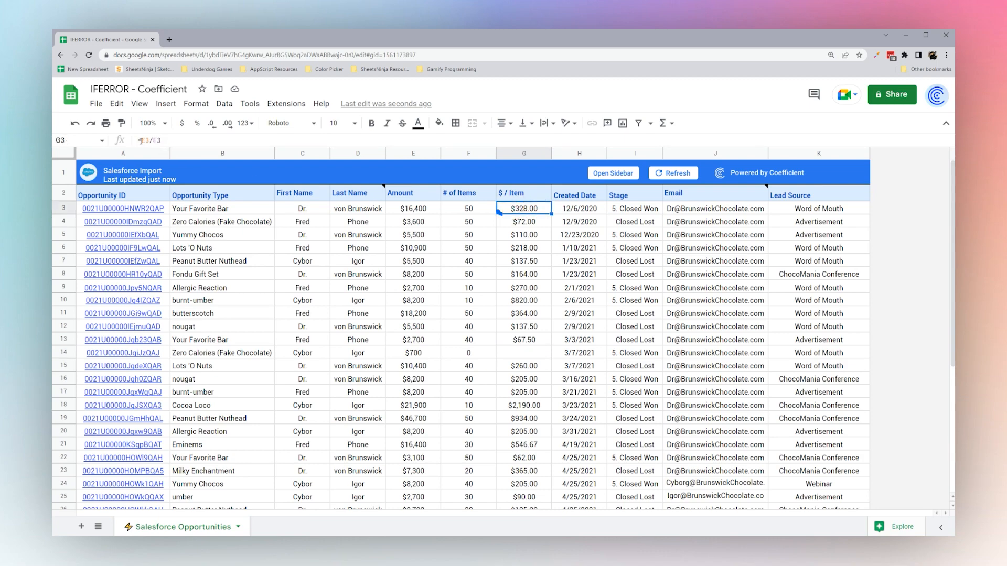
click(140, 140)
text(IF)
key(BackSpace)
key(BackSpace)
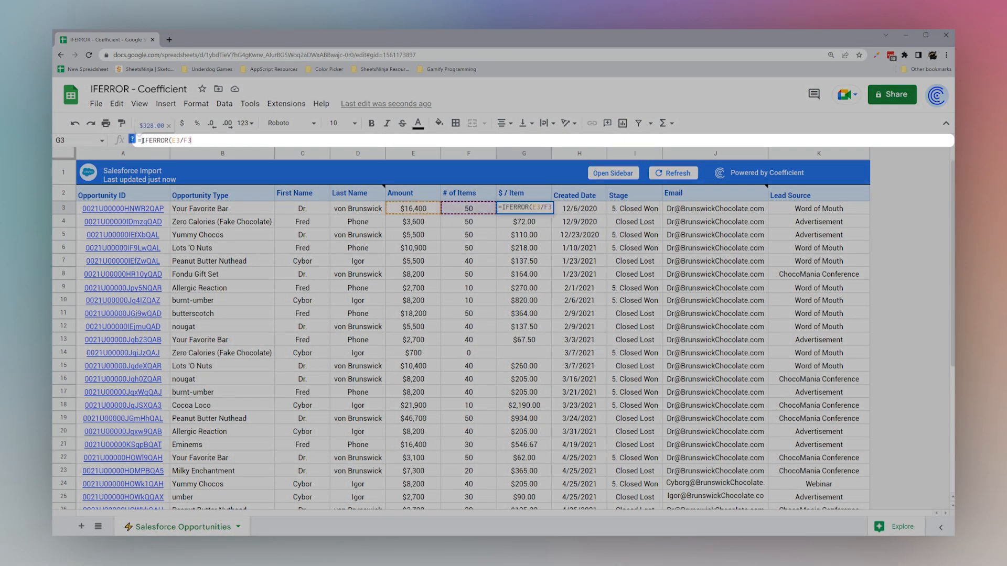
key(Return)
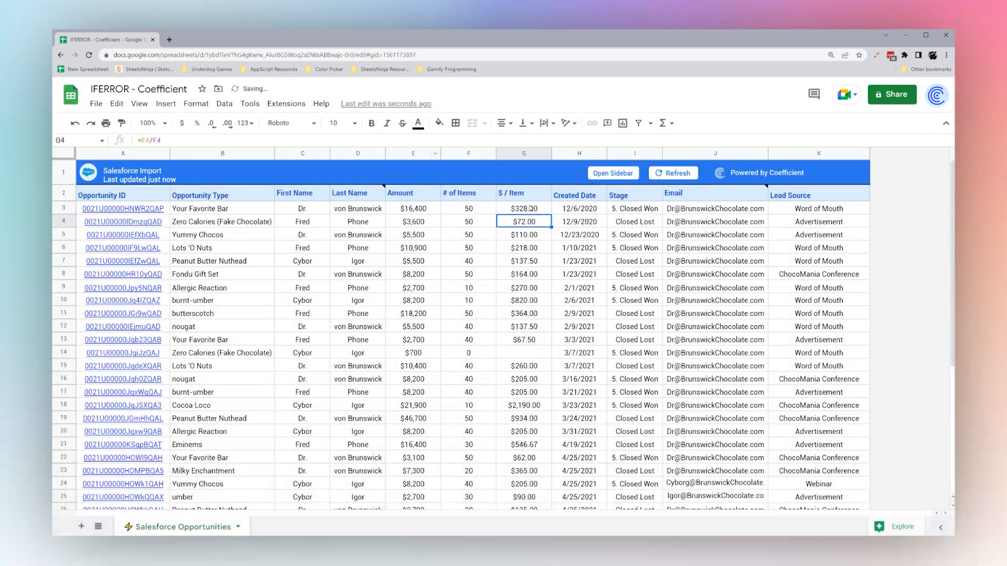
Fill the IFERROR formula from G3 down the $ / Item column through row 26 and inspect the formulas in G3 and G14.
click(524, 209)
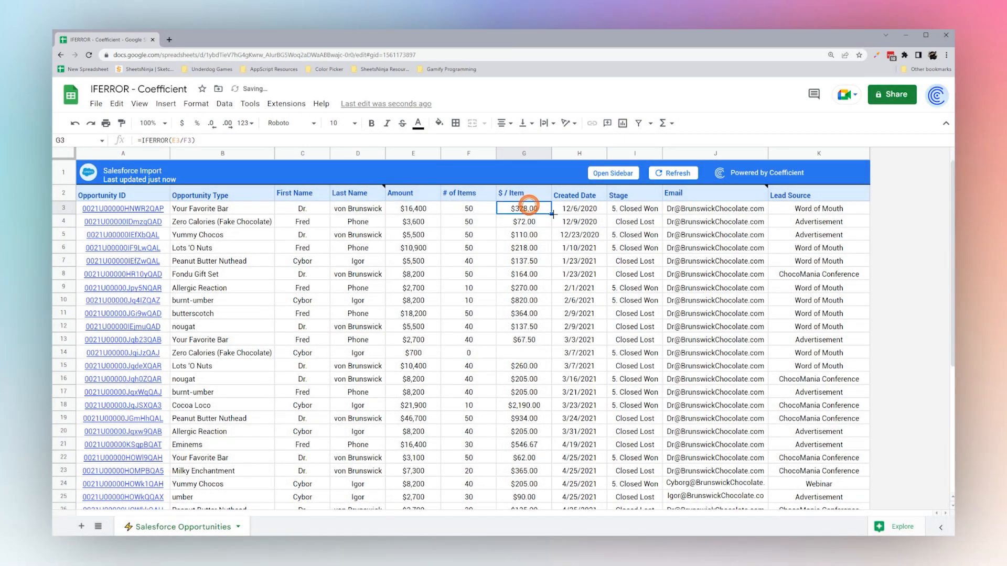
double_click(551, 214)
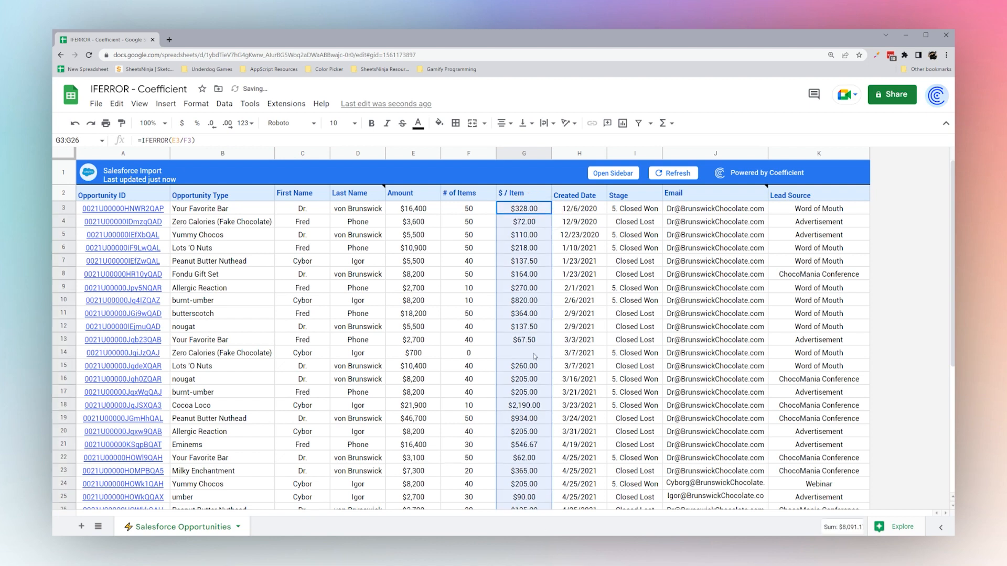
click(520, 212)
double_click(520, 213)
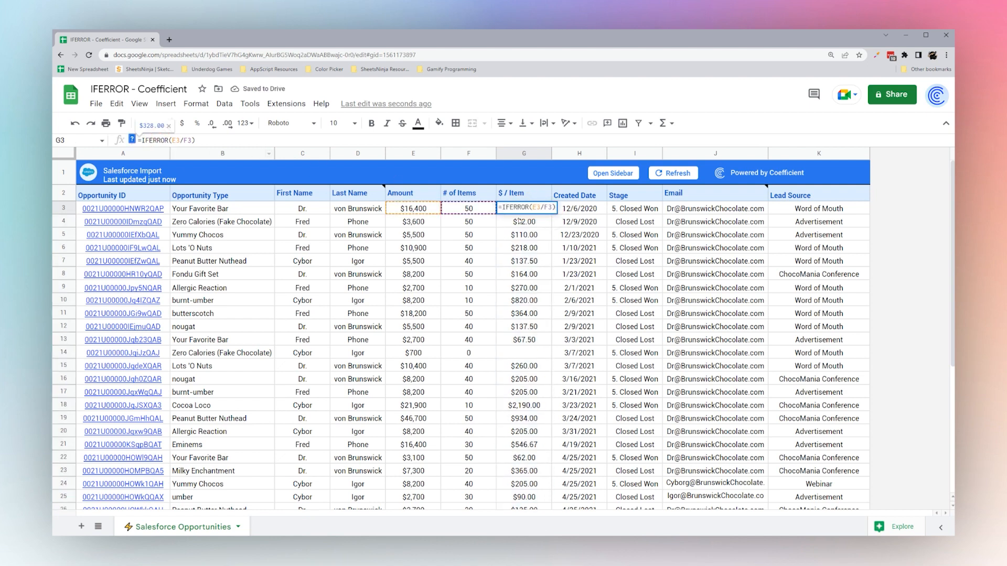
key(Return)
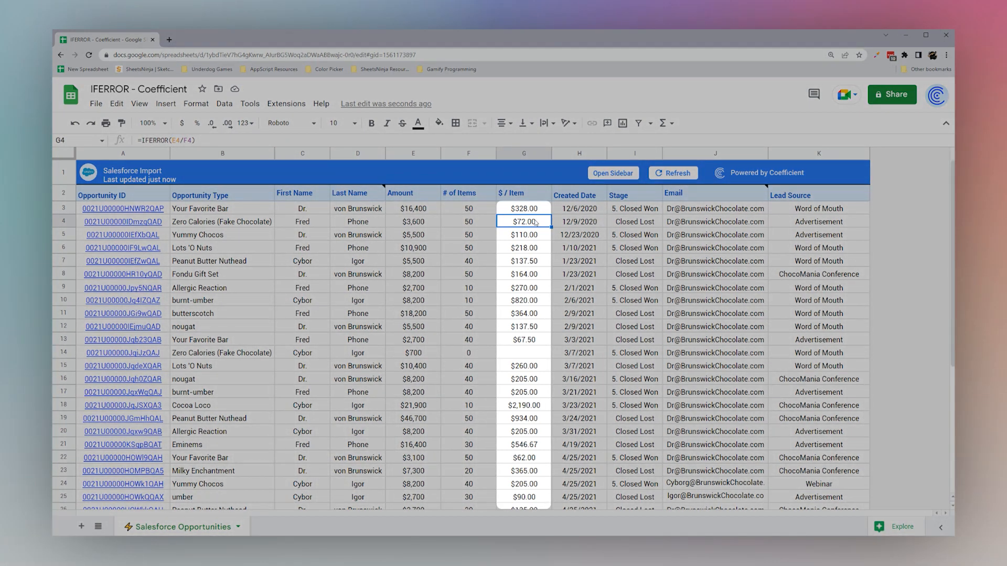
click(534, 352)
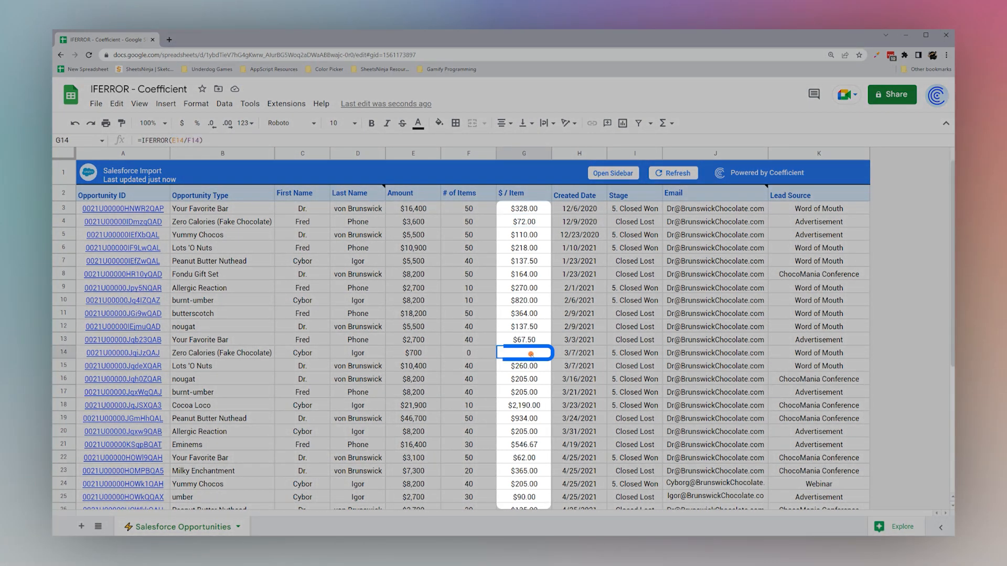
Add "Error" as the value_if_error argument in G3, making the formula =IFERROR(E3/F3,"Error").
click(515, 213)
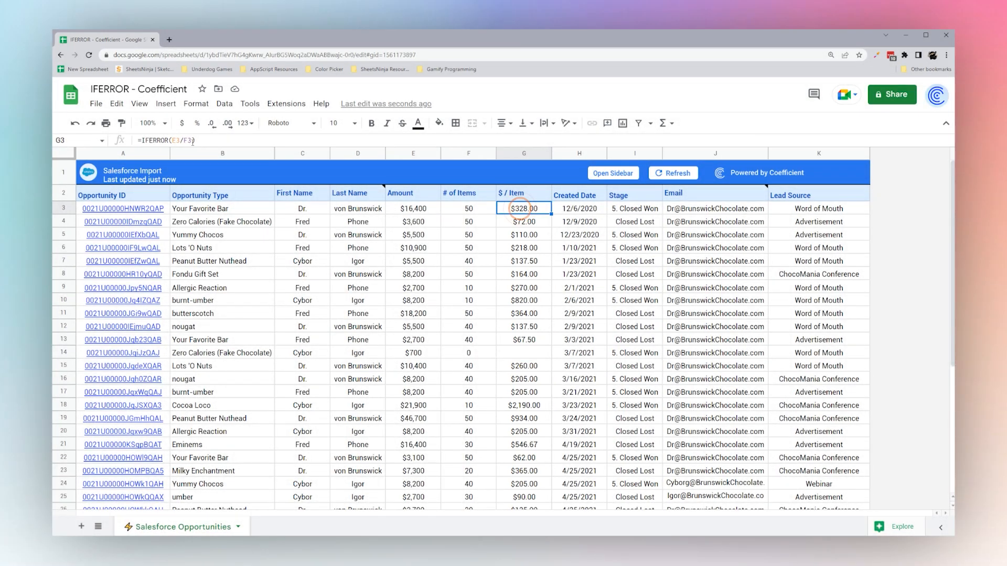
click(192, 141)
text(,")
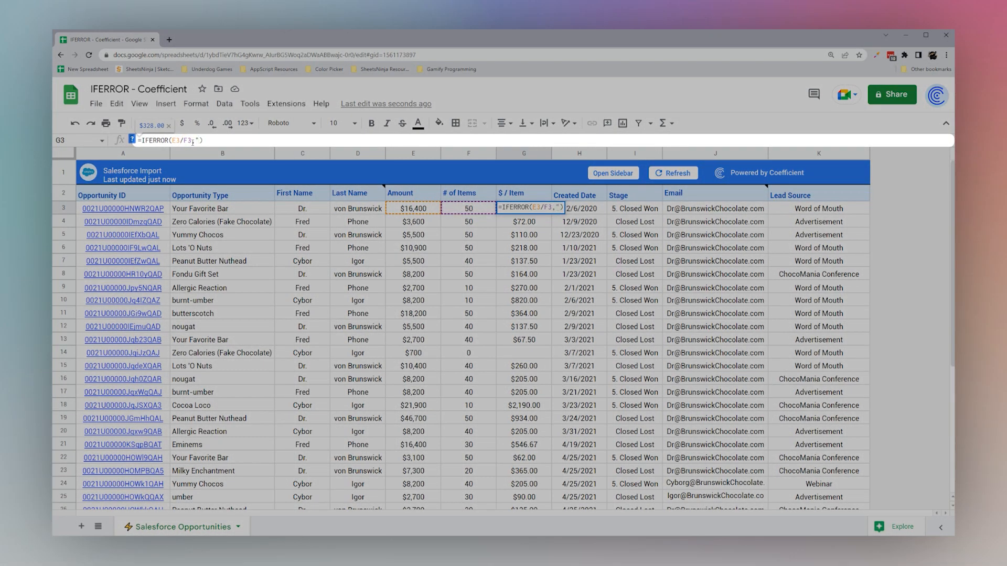
text(Error")
key(Return)
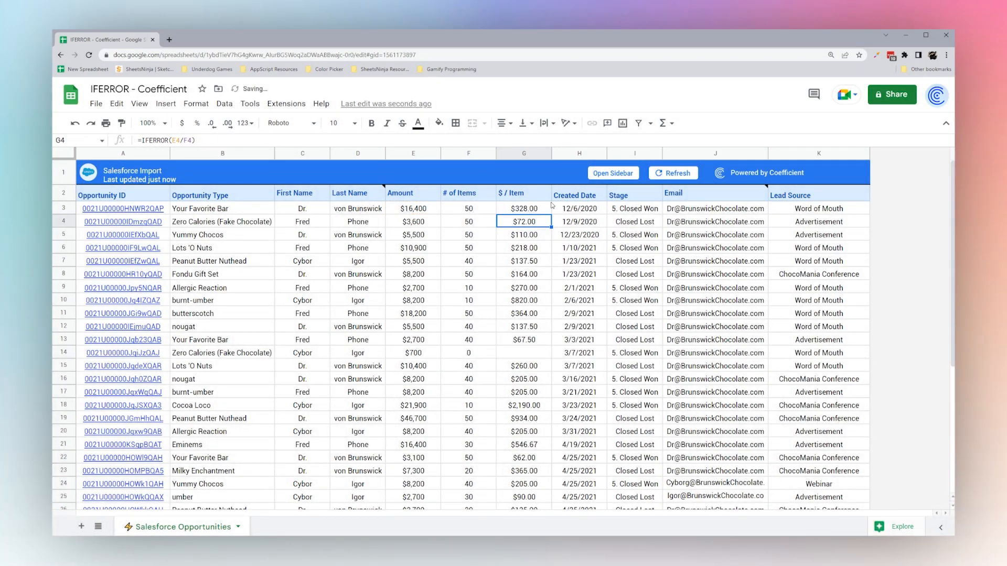
Fill G3's formula with the "Error" fallback down the $ / Item column and check cell G14.
click(545, 208)
drag(551, 214, 534, 493)
click(525, 354)
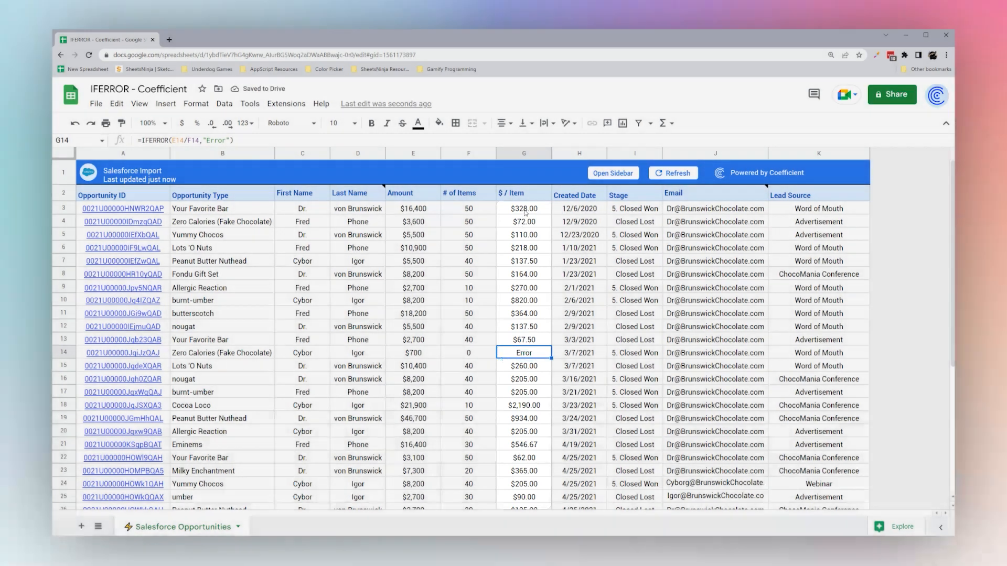
Clear the $ / Item formulas below G3, from G4 down to G40.
click(523, 208)
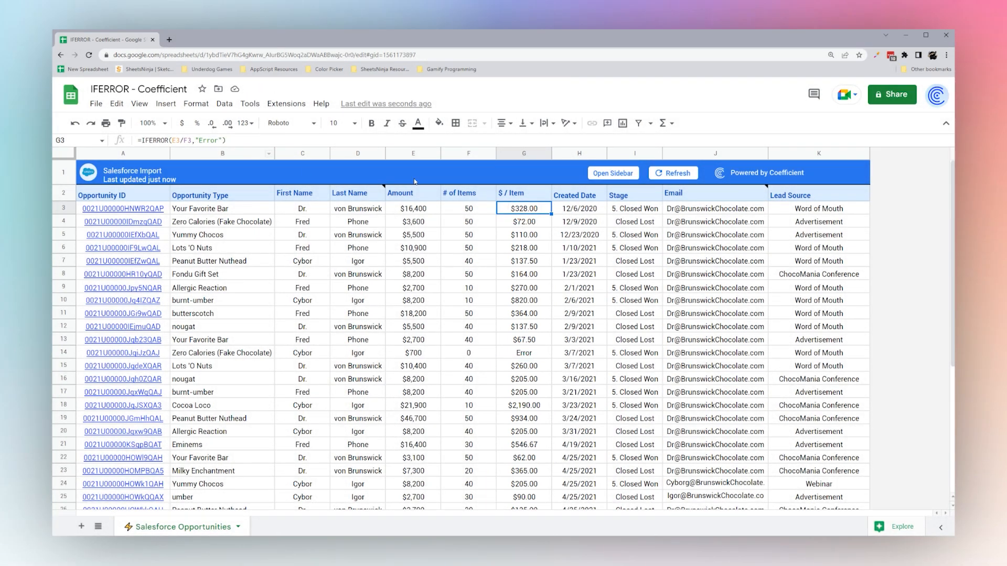
drag(527, 224, 538, 513)
key(Delete)
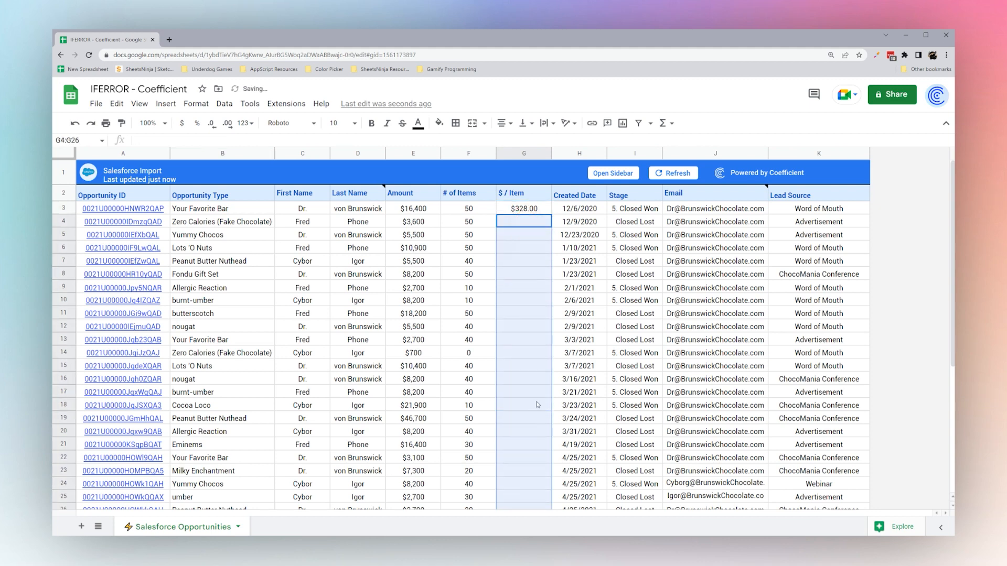
scroll(537, 405, down, 3)
drag(523, 341, 526, 504)
key(Delete)
scroll(529, 288, up, 3)
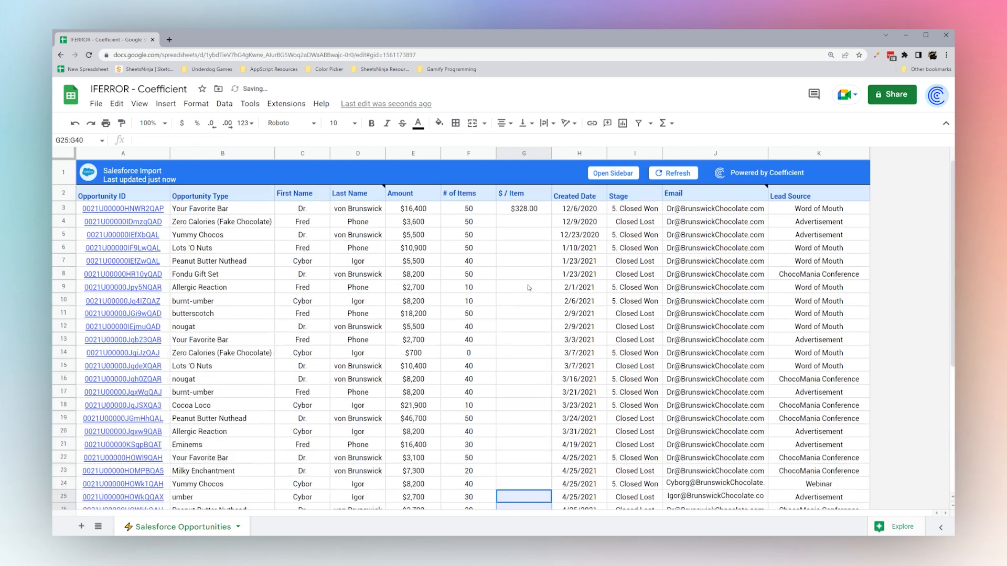
Replace the formula in G3 with =arrayformula(E3:E/F3:F) and inspect G3, G9 and G14 in the $ / Item column.
click(529, 206)
triple_click(142, 140)
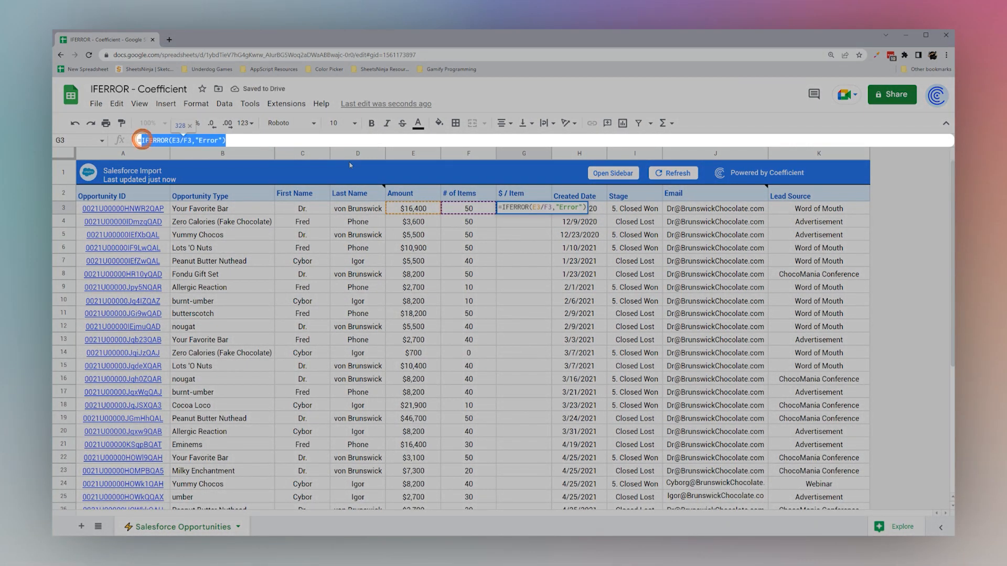
text(=arrayformu)
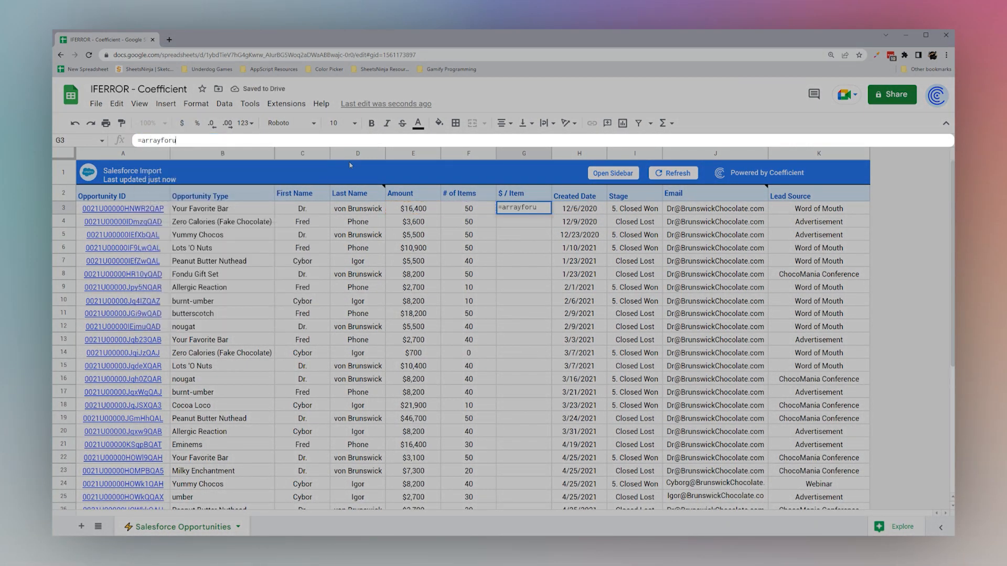
text(la()
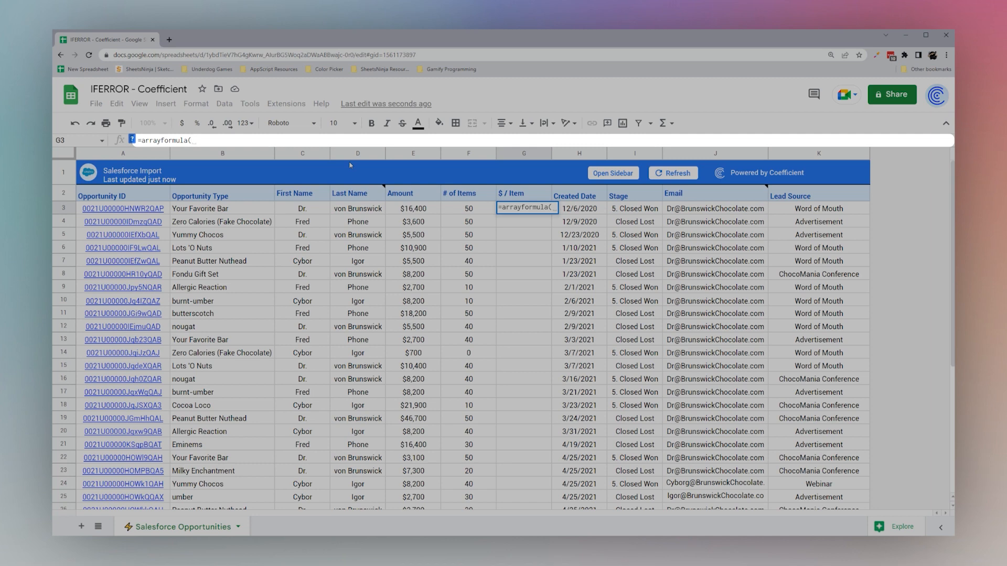
text(E3:E)
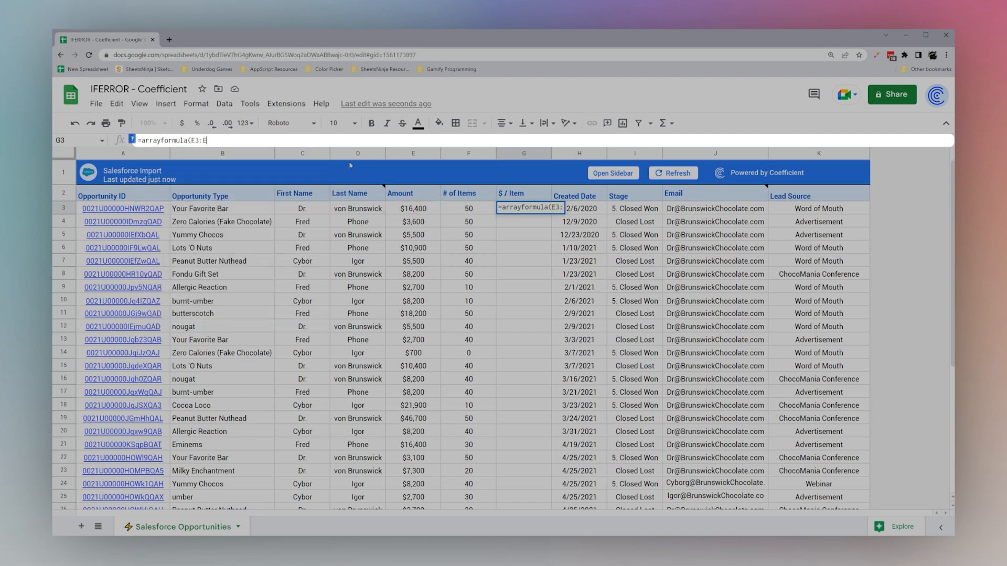
text(/F3:F))
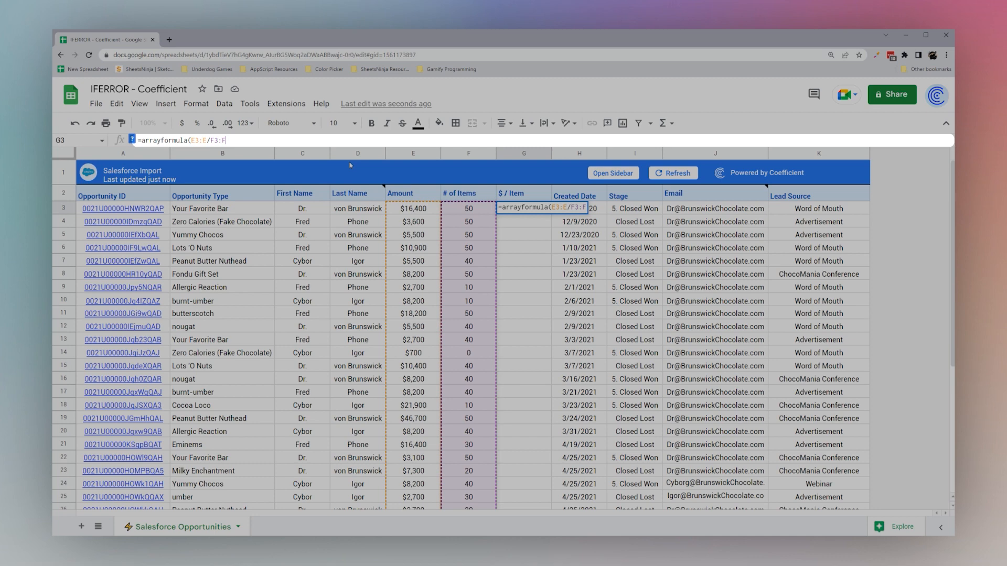
key(Return)
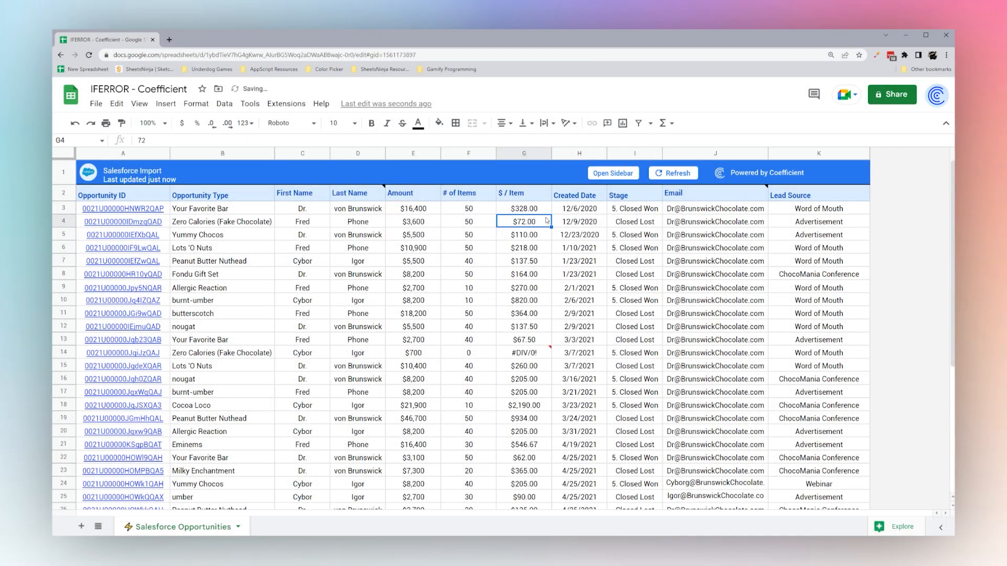
click(531, 210)
click(538, 287)
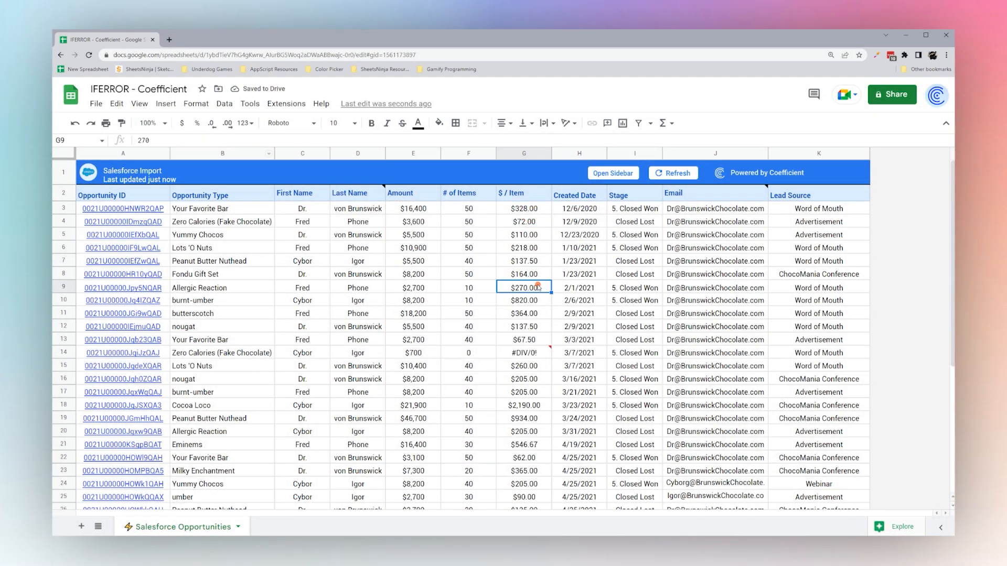
click(523, 353)
Wrap the array formula in G3 in IFERROR, making it =IFERROR(arrayformula(E3:E/F3:F)).
click(524, 208)
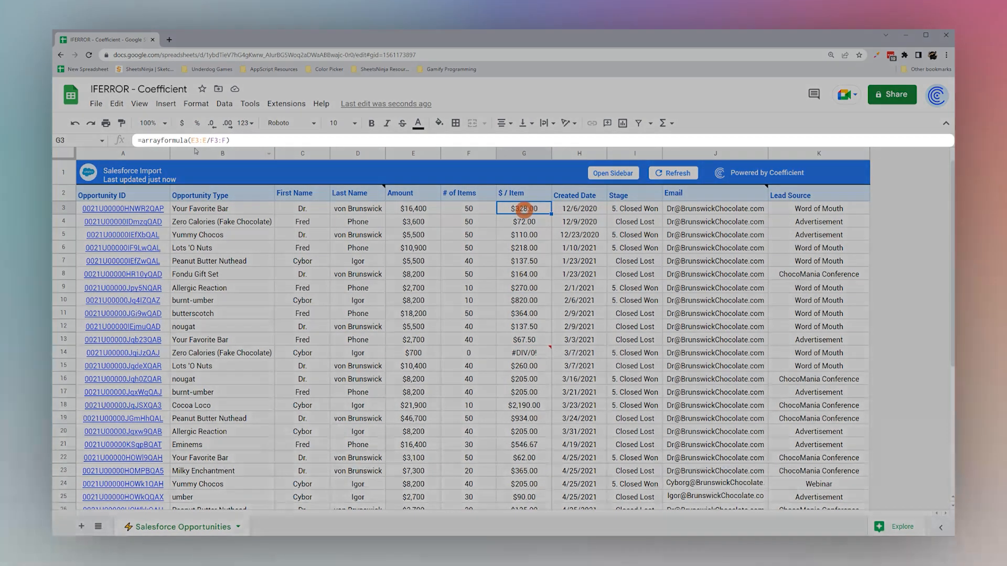
click(143, 140)
text(IFERROR()
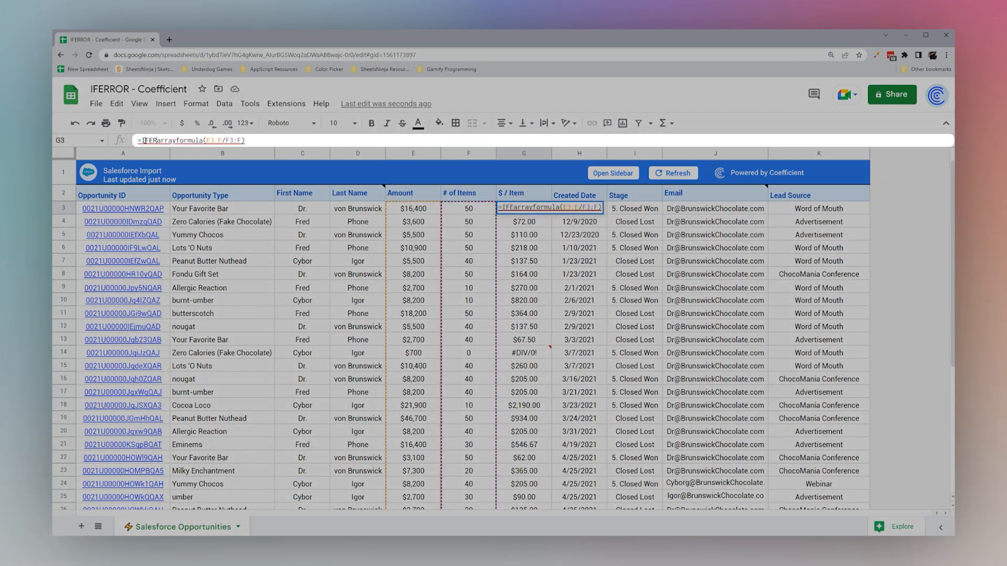
key(Return)
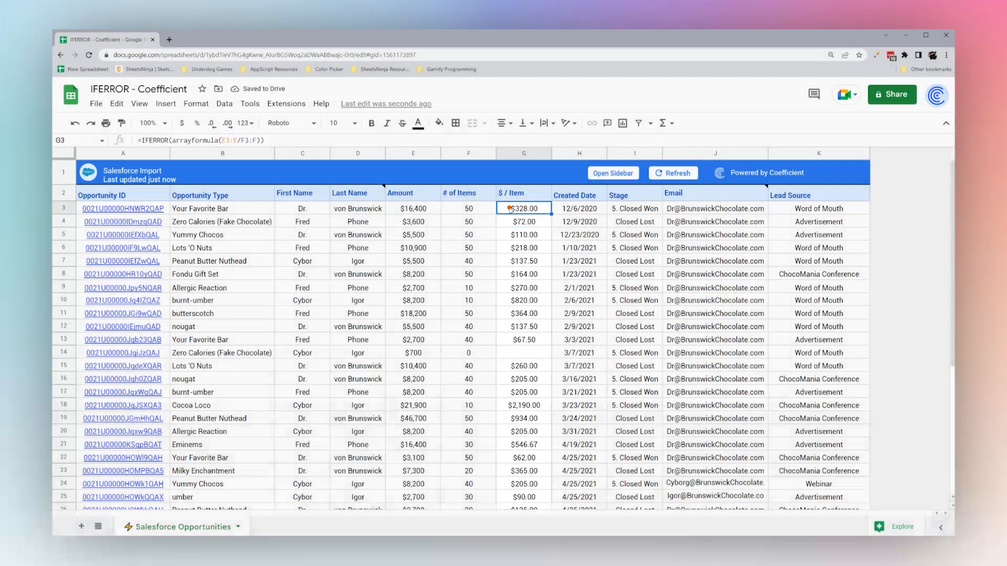
Add the fallback text "Error" to G3's array formula, making it =IFERROR(arrayformula(E3:E/F3:F),"Error").
click(509, 208)
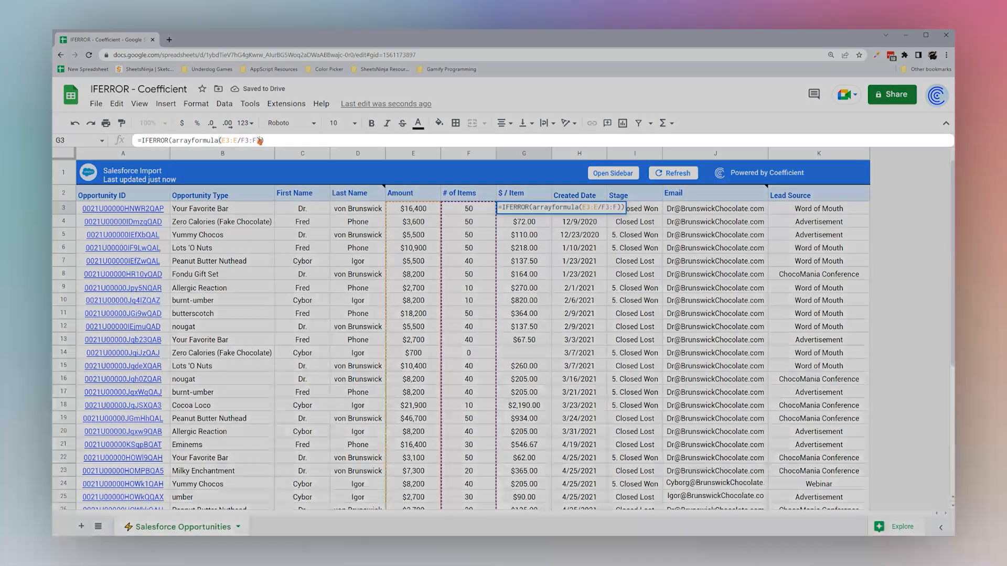
click(261, 140)
text(,"Error")
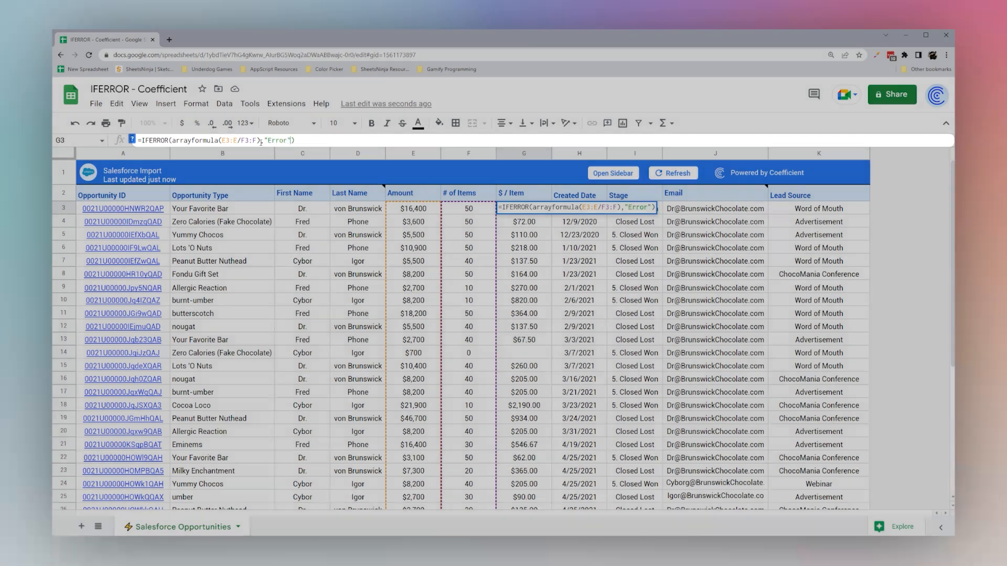
key(Return)
click(510, 209)
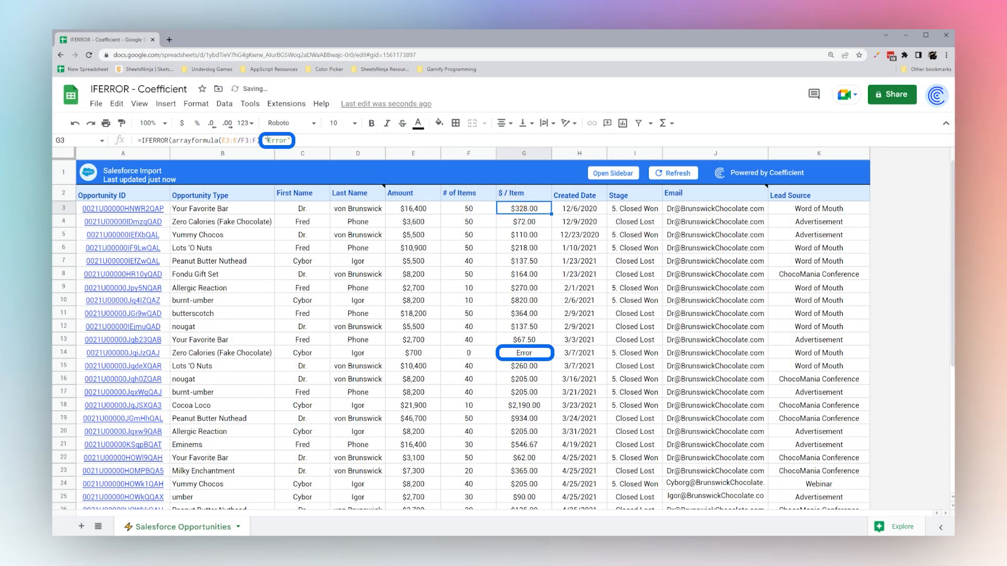
double_click(511, 208)
key(Escape)
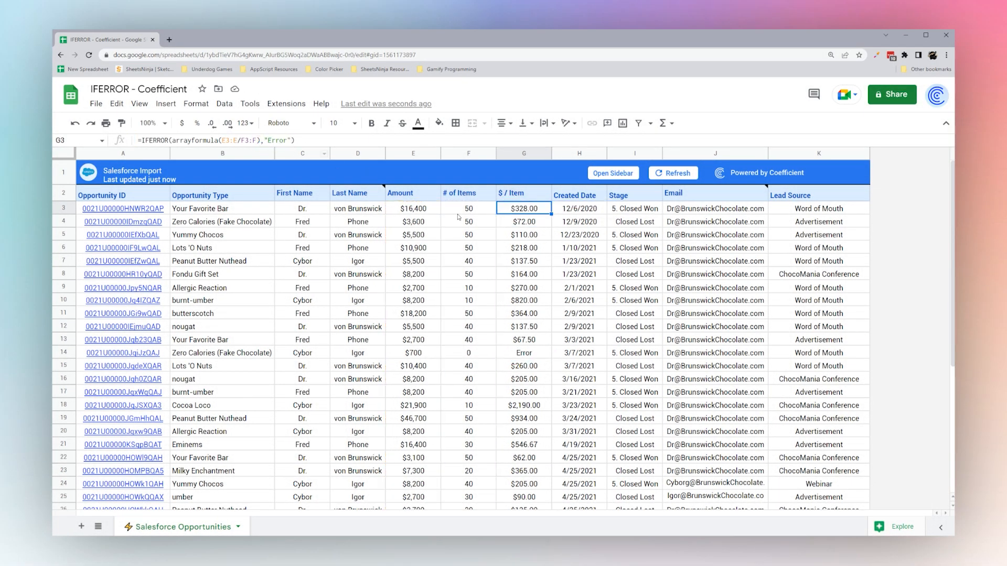
Insert a column before the $ / Item column and enter the header Vlookup in G2.
right_click(516, 155)
click(559, 244)
click(525, 194)
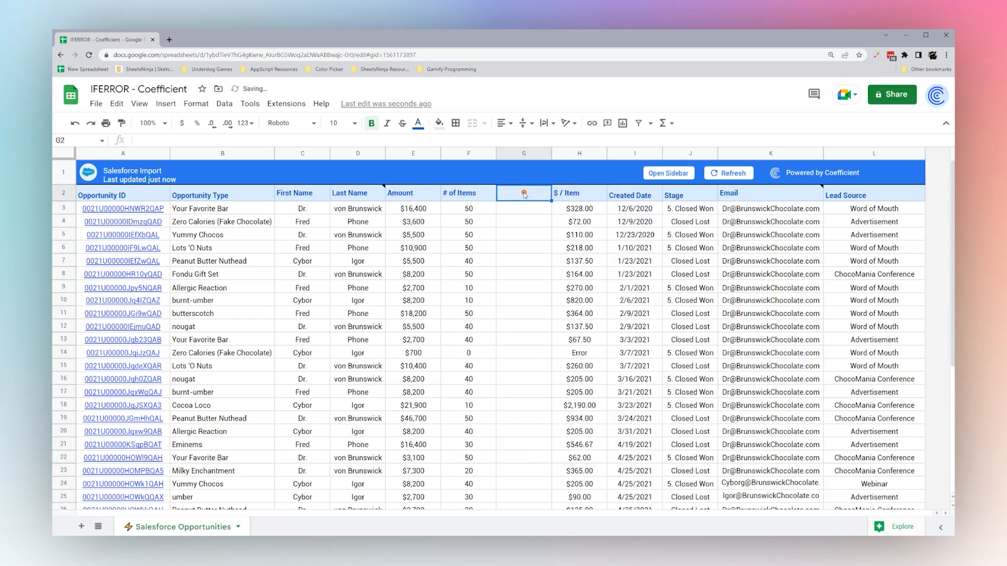
text(Vlookup)
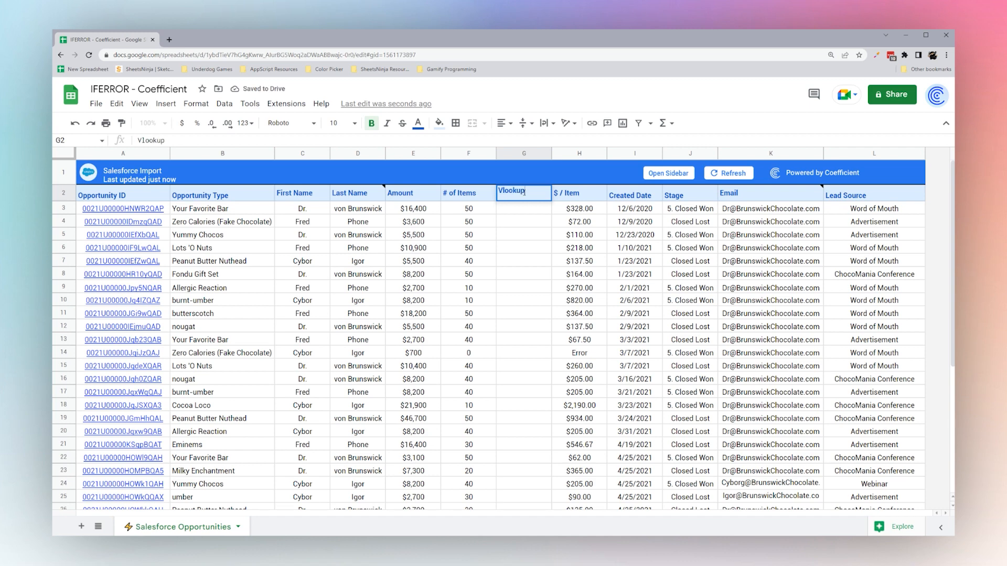
key(Return)
Insert a blank column before the Vlookup column and copy the first name from C6 into G3.
click(524, 153)
right_click(523, 153)
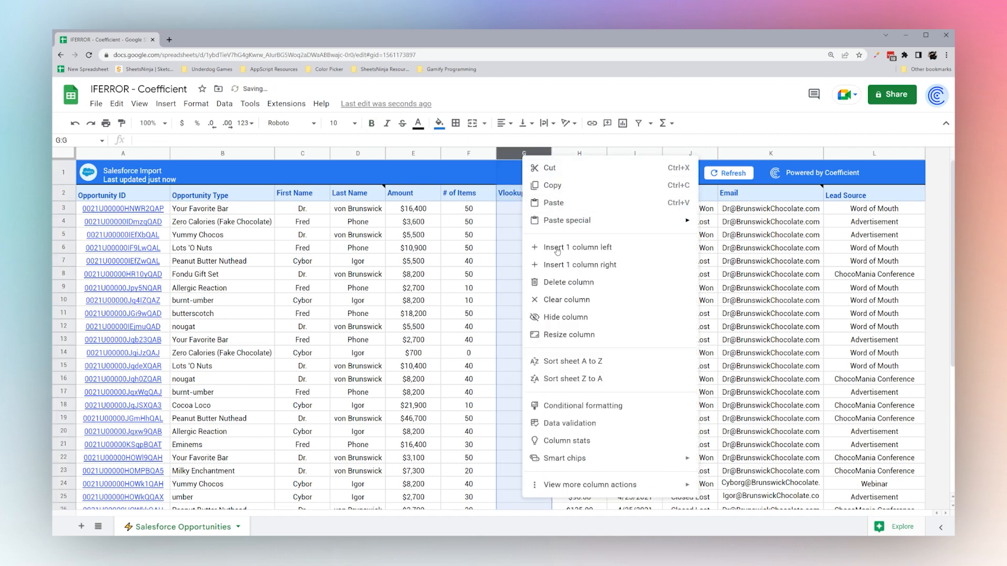
click(557, 247)
click(519, 210)
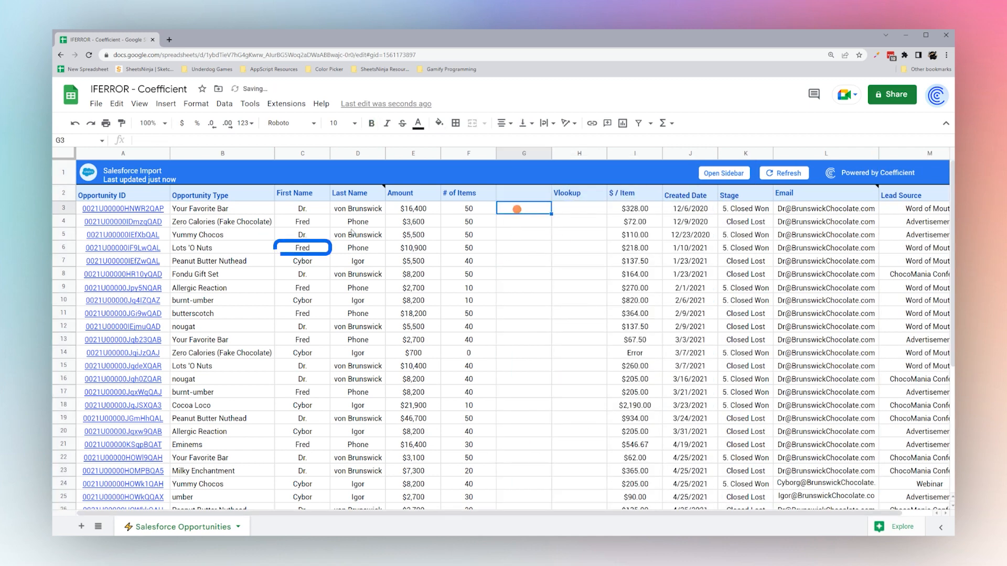
text(Fred)
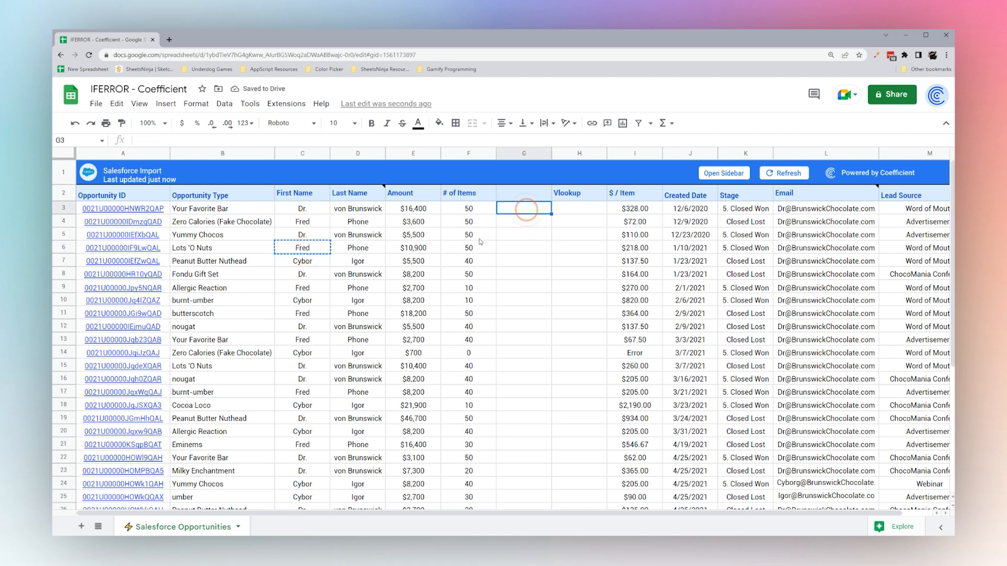
Enter =vlookup(G3,C3:D,2,false) in H3 to look up the last name matching the first name in G3.
click(580, 209)
text(=vlookup)
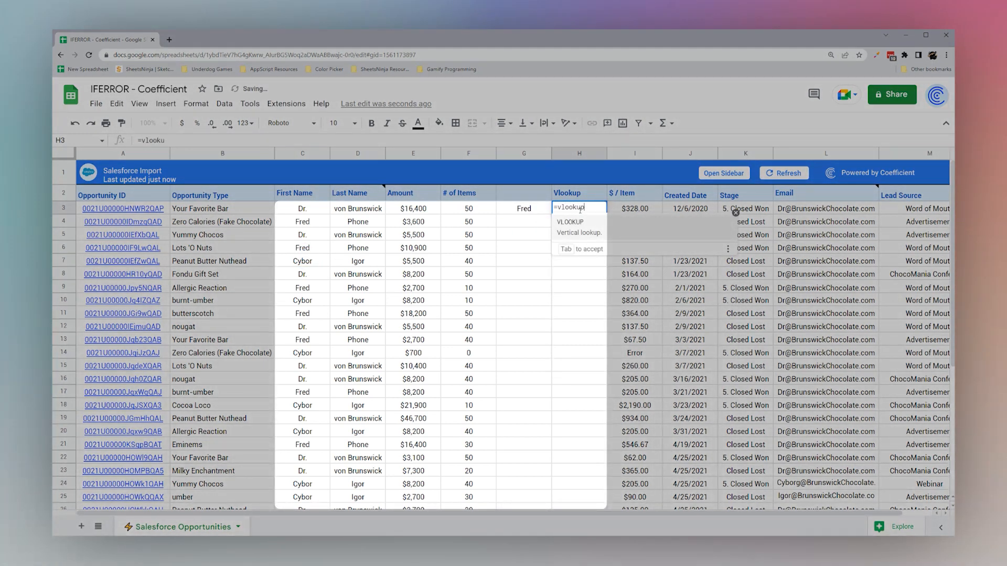
text(()
click(523, 209)
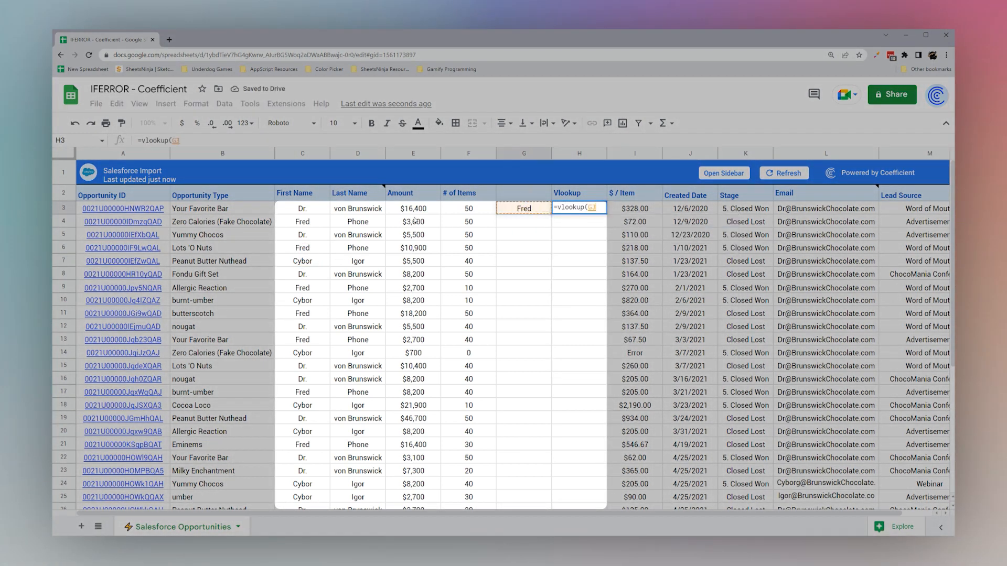
text(,)
drag(302, 211, 356, 213)
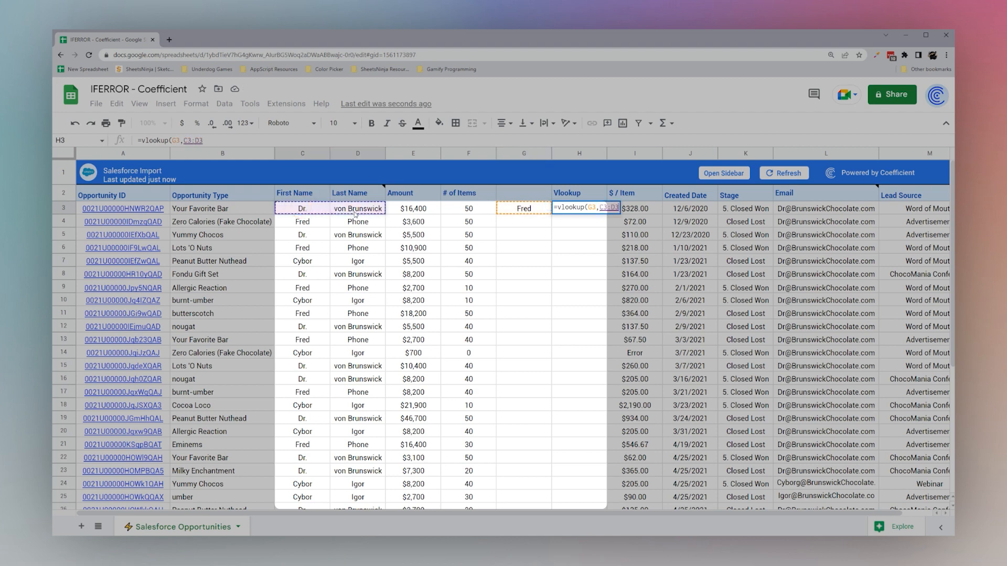
key(BackSpace)
text(,2,false)
key(Return)
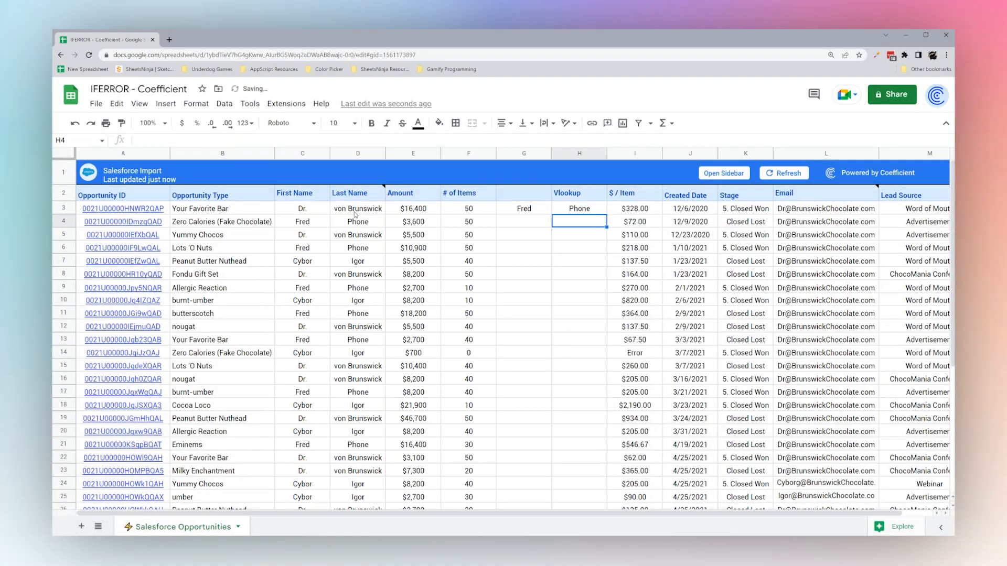
click(574, 211)
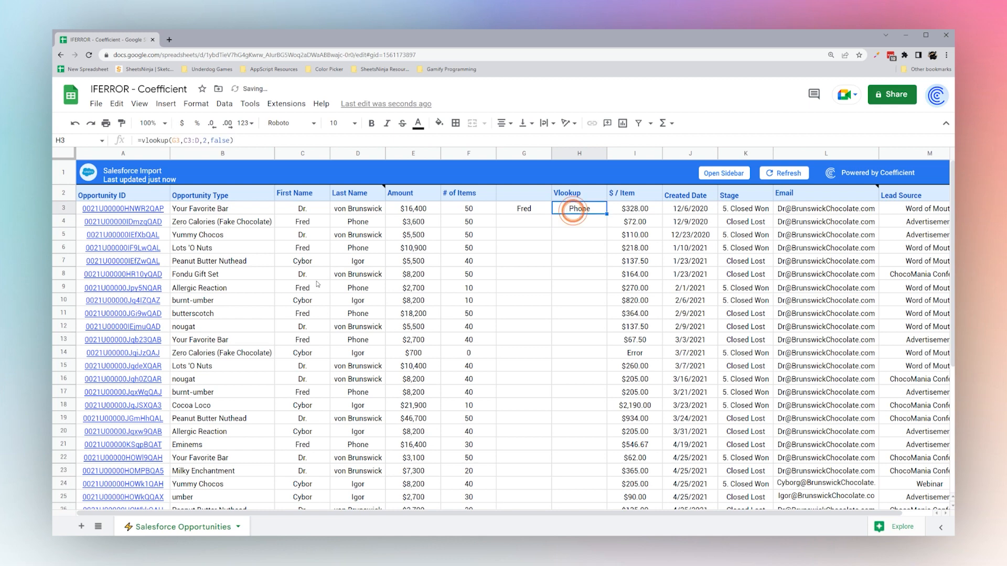
Replace the lookup value in G3 with a first name that is missing from the First Name column.
click(519, 213)
text(Tom)
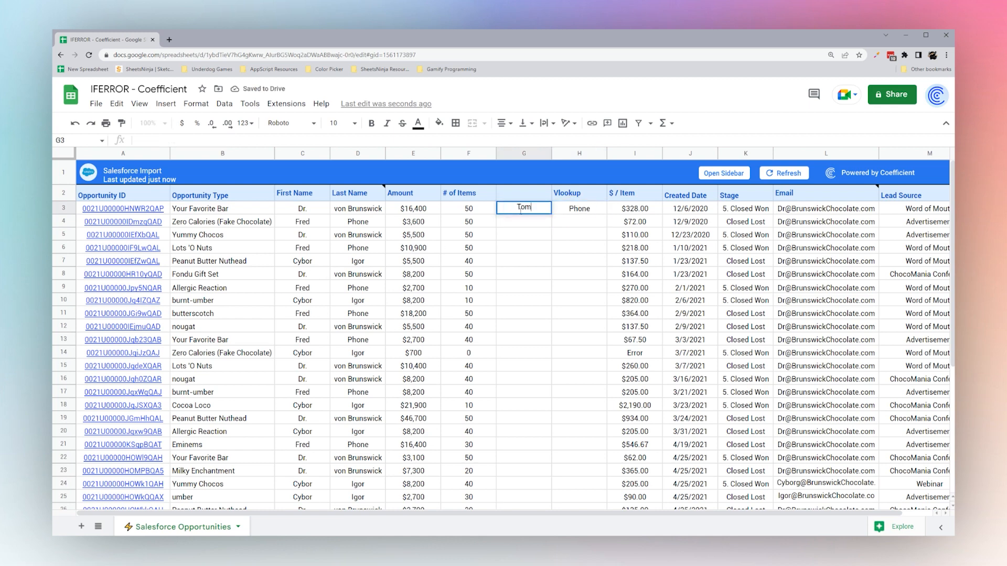
key(Return)
click(521, 213)
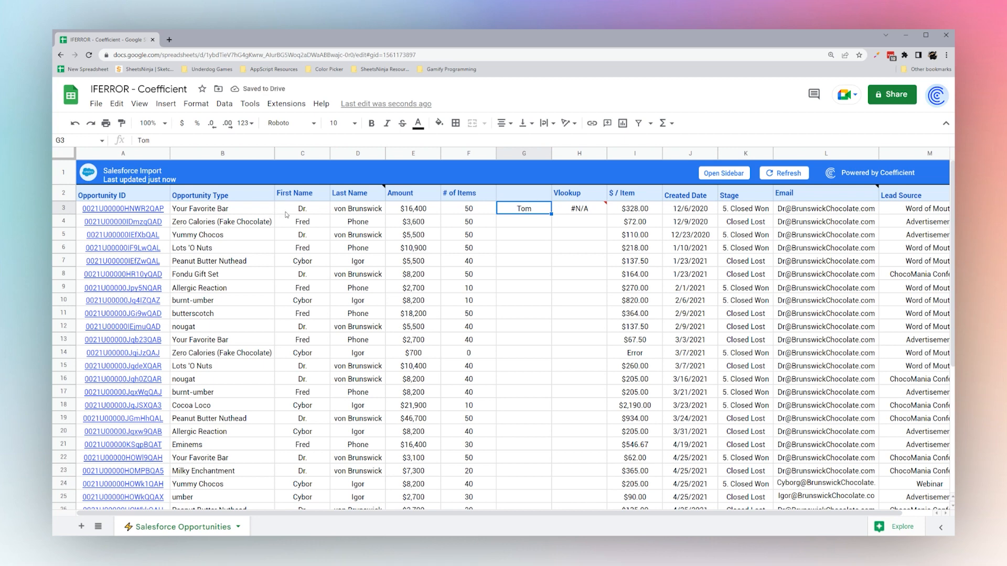
Wrap the VLOOKUP in H3 in IFERROR, making it =IFERROR(vlookup(G3,C3:D,2,false)).
click(578, 210)
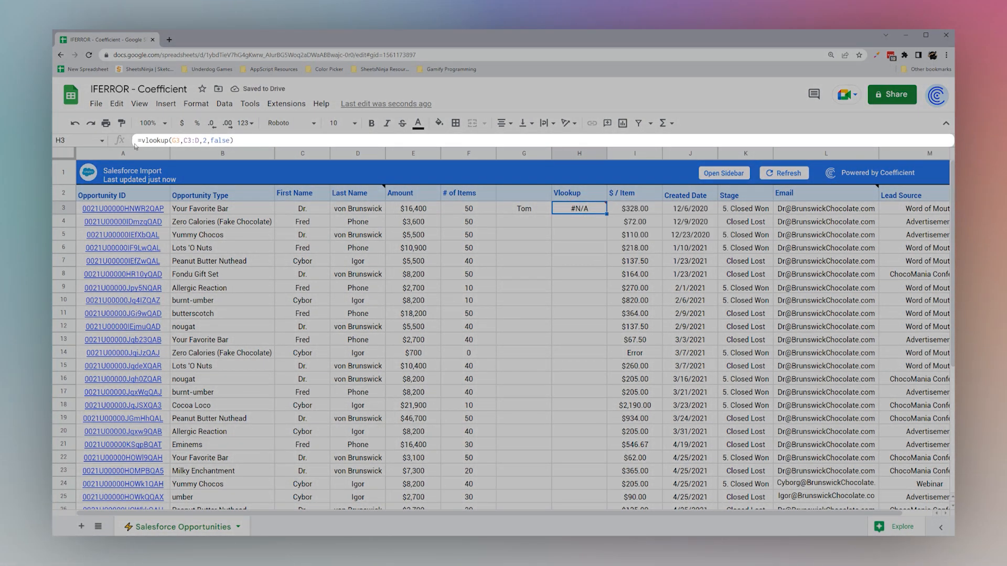
click(140, 141)
text(IFERROR()
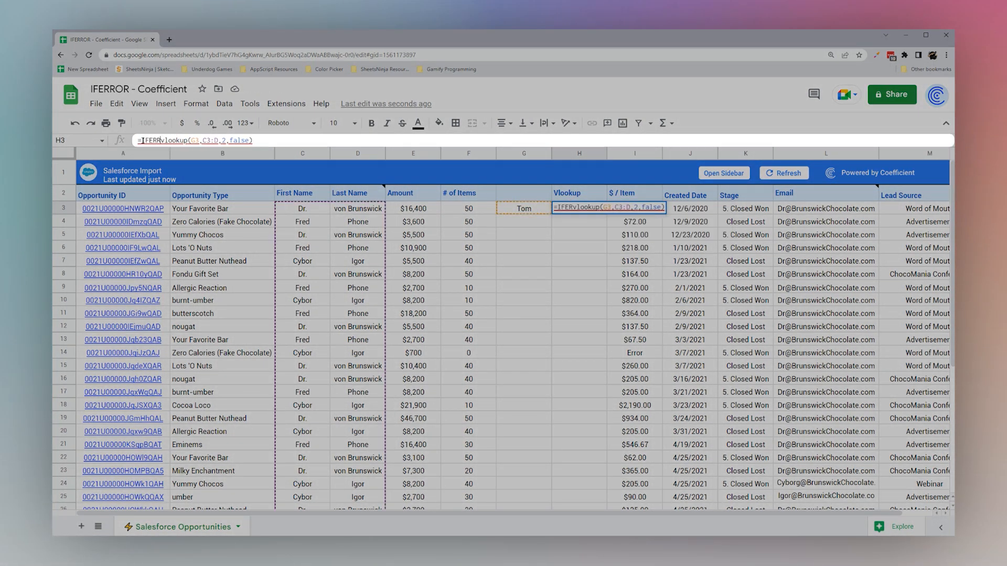
key(Return)
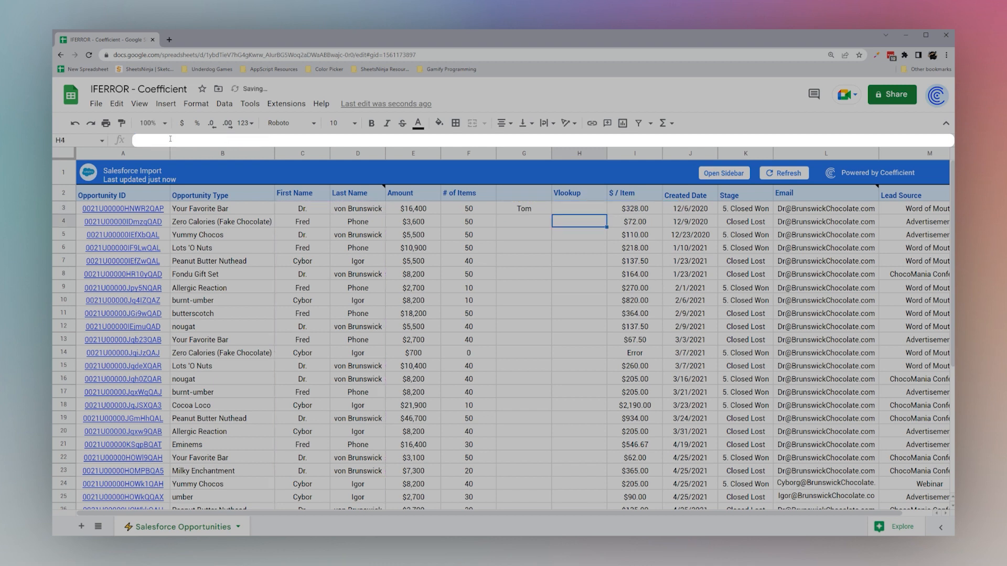
Add "Not Found" as the fallback in H3, making it =IFERROR(vlookup(G3,C3:D,2,false),"Not Found").
click(574, 209)
click(262, 140)
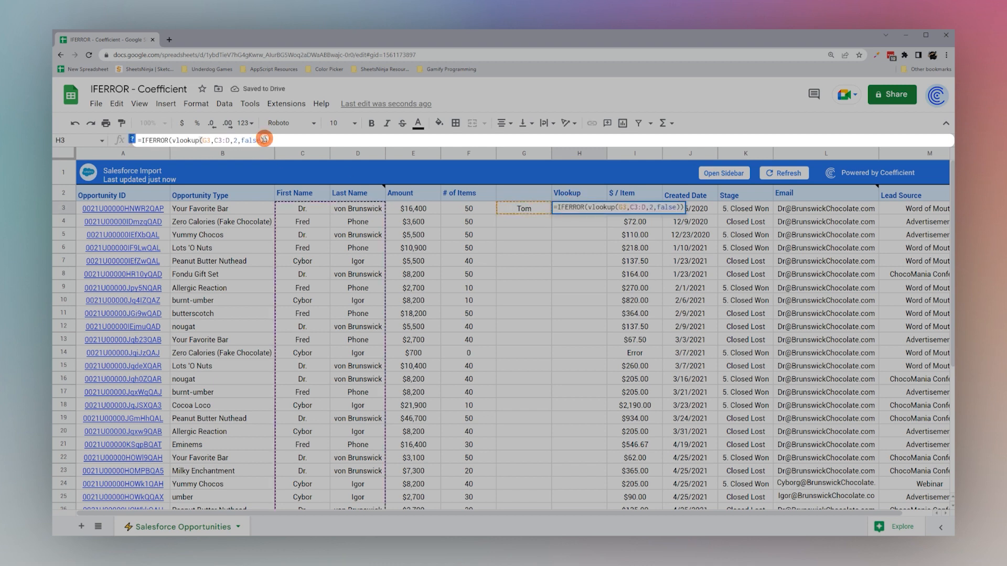
text(,"Not Fo)
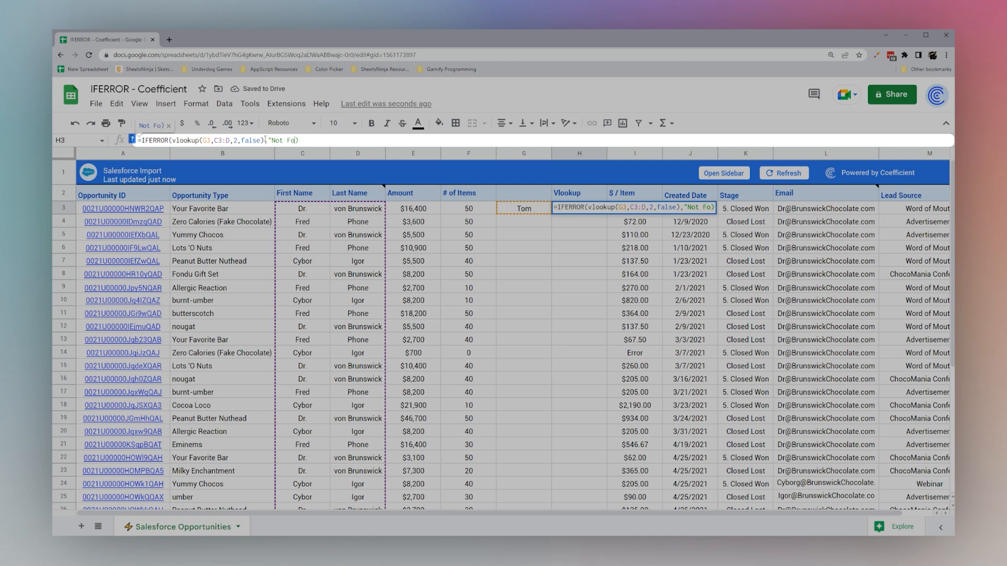
text(und")
key(Return)
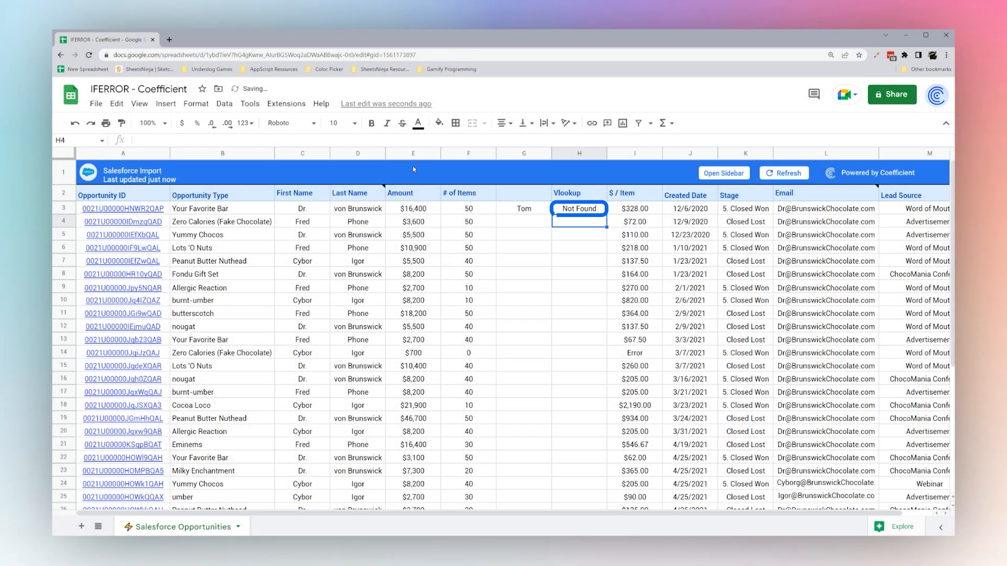
Remove the IFERROR wrapper and the "Not Found" fallback from H3, leaving =vlookup(G3,C3:D,2,false).
click(592, 209)
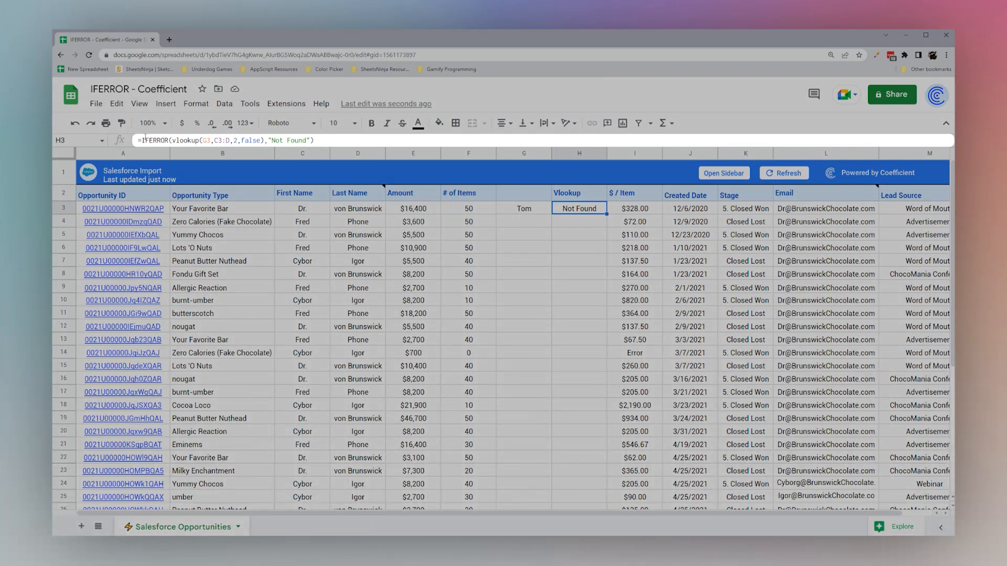
click(142, 139)
double_click(152, 140)
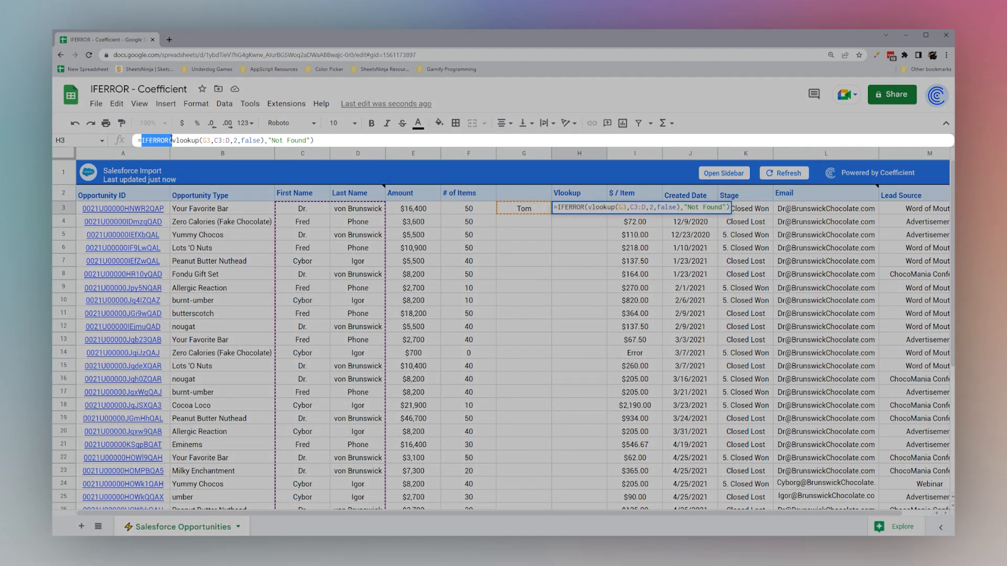
key(Delete)
key(Delete)
key(End)
key(BackSpace)
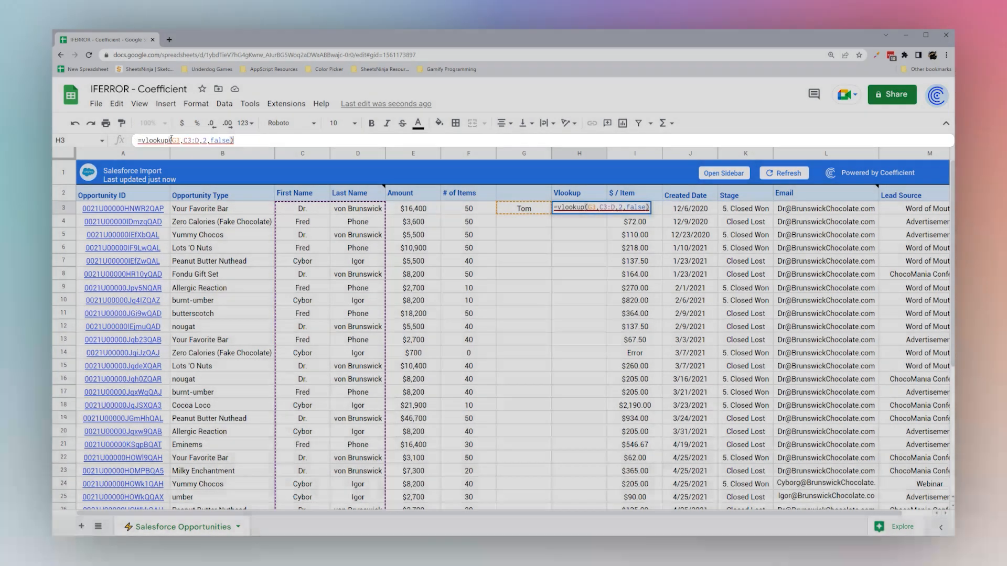
key(Return)
Change the VLOOKUP range in H3 to C3:C, making the formula =vlookup(G3,C3:C,2,false).
click(564, 211)
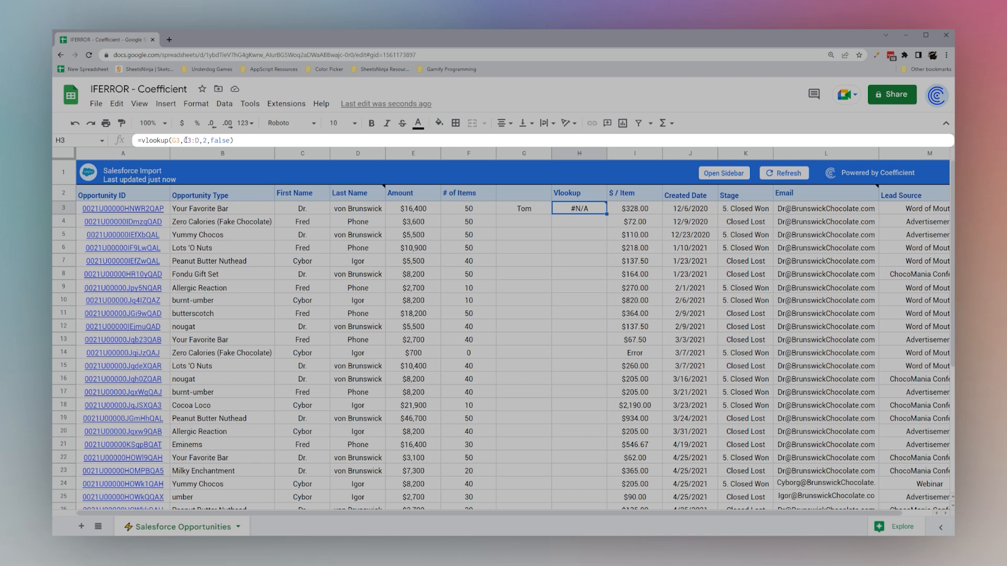
click(185, 140)
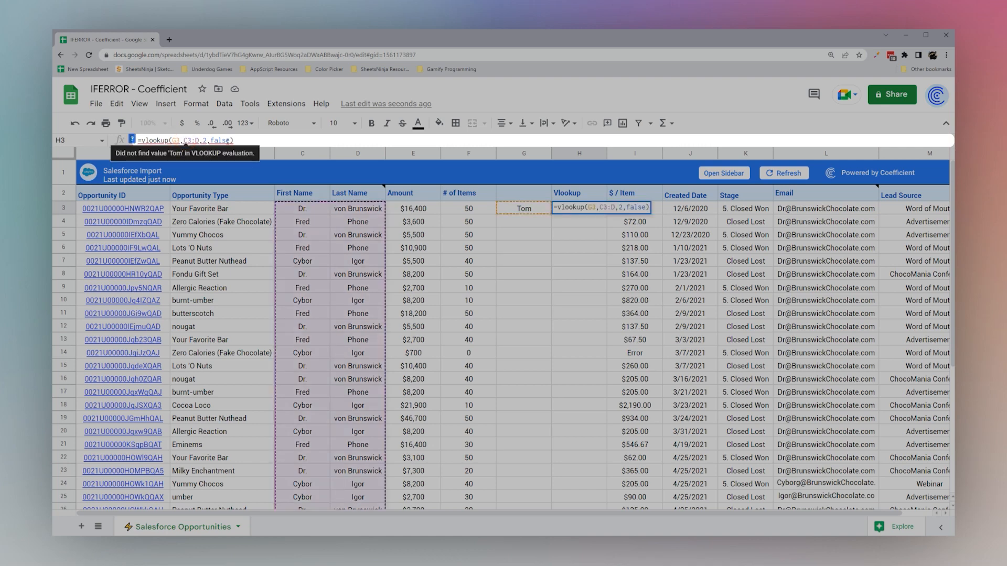
key(Return)
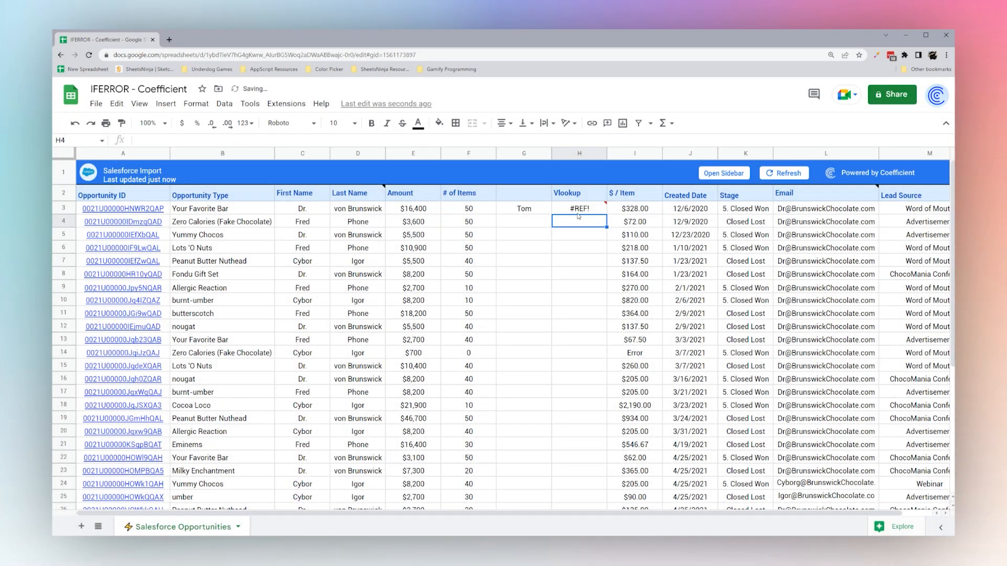
click(578, 211)
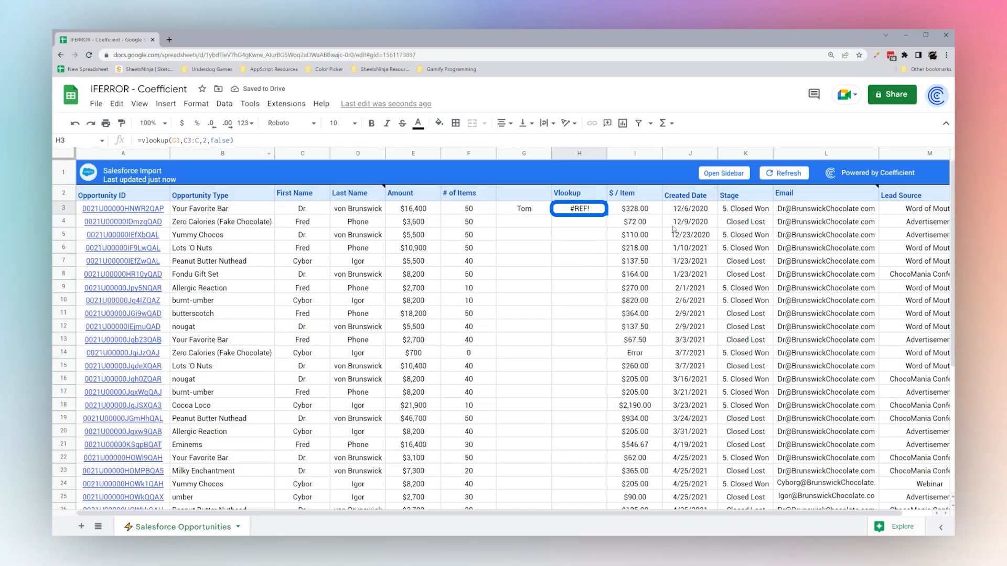
Wrap the single-column VLOOKUP in H3 in IFERROR, making it =IFERROR(vlookup(G3,C3:C,2,false)).
mouse_move(583, 211)
click(139, 140)
text(IFERROR()
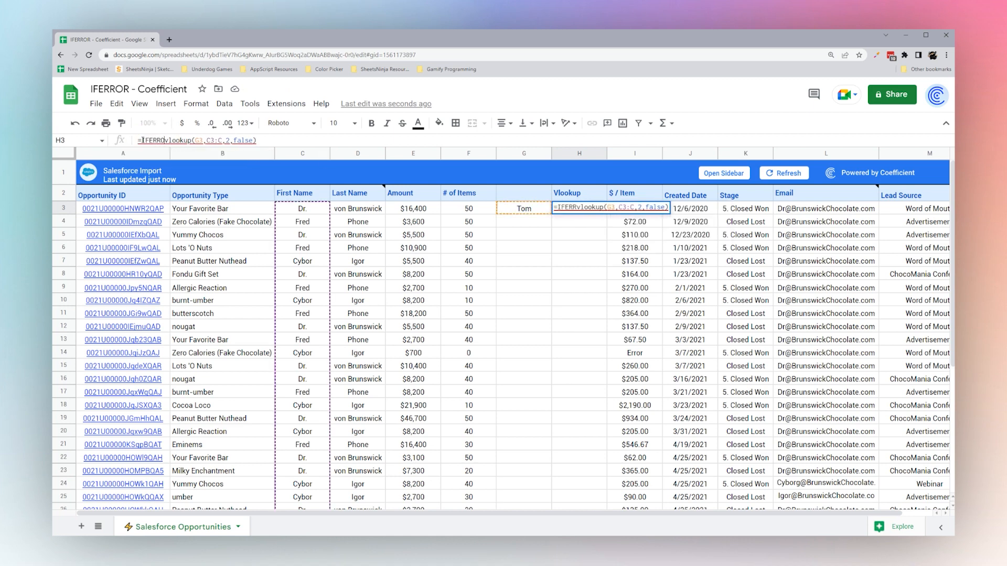
key(Return)
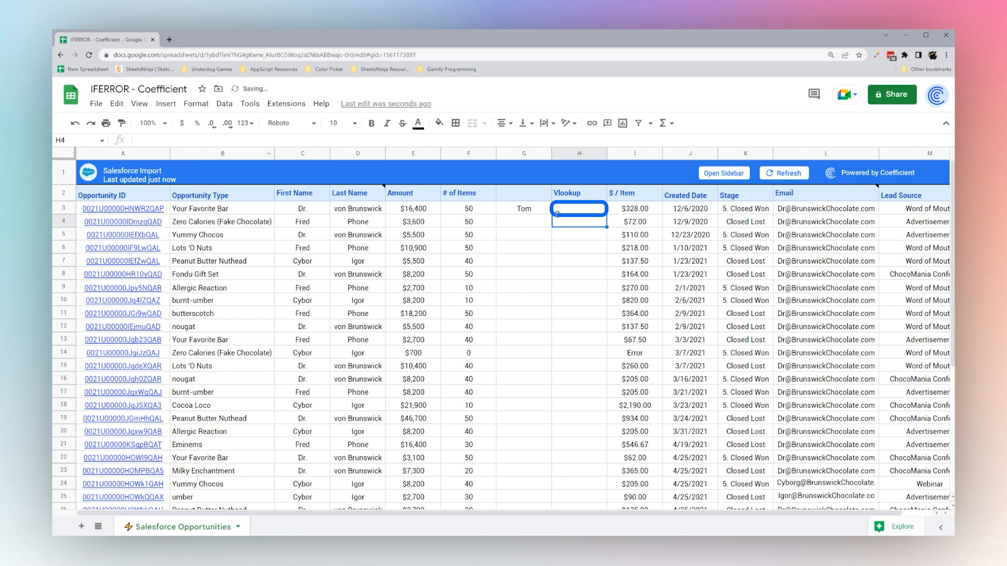
key(Up)
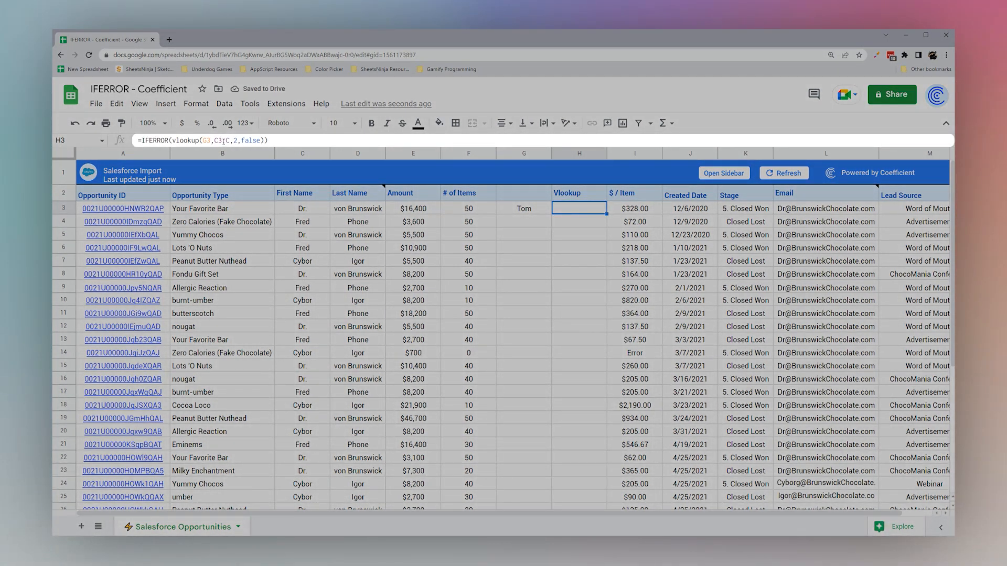
Inspect the C3:C range and column index in H3's formula, and remove the IFERROR wrapper around the VLOOKUP.
drag(214, 141, 237, 141)
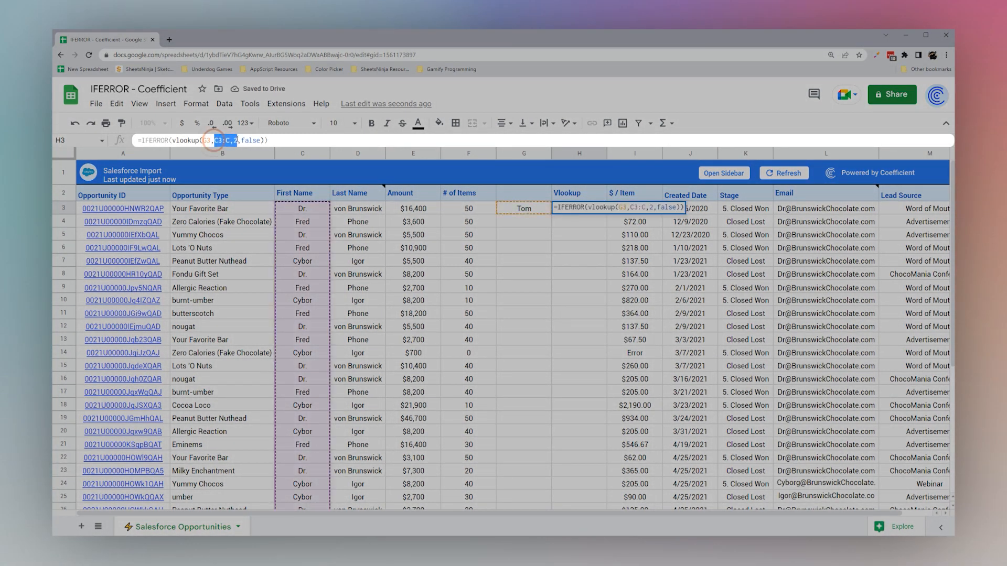
drag(173, 140, 141, 141)
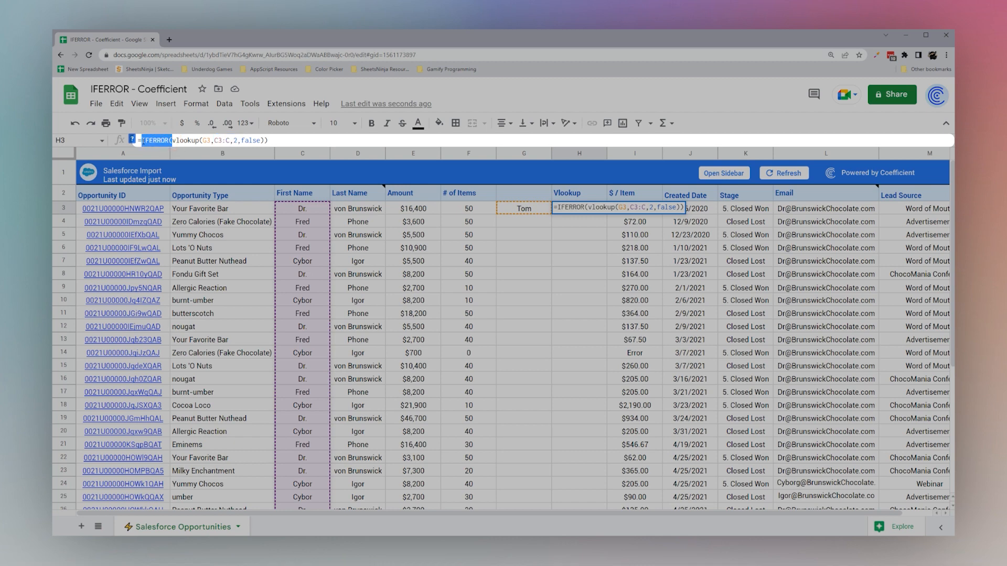
key(BackSpace)
key(Return)
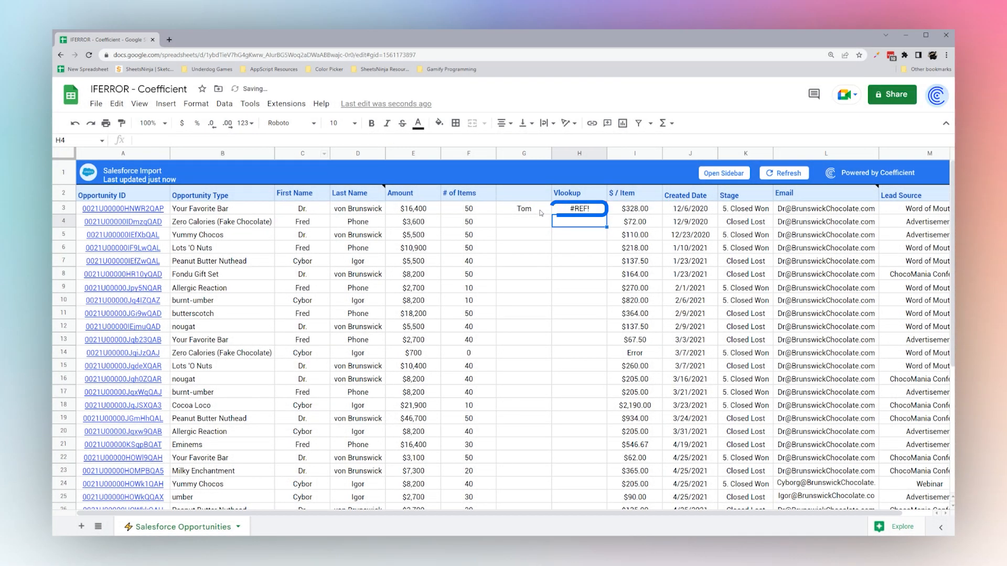
Select H3 and read the full explanation of its VLOOKUP error, highlighting the message text.
click(579, 208)
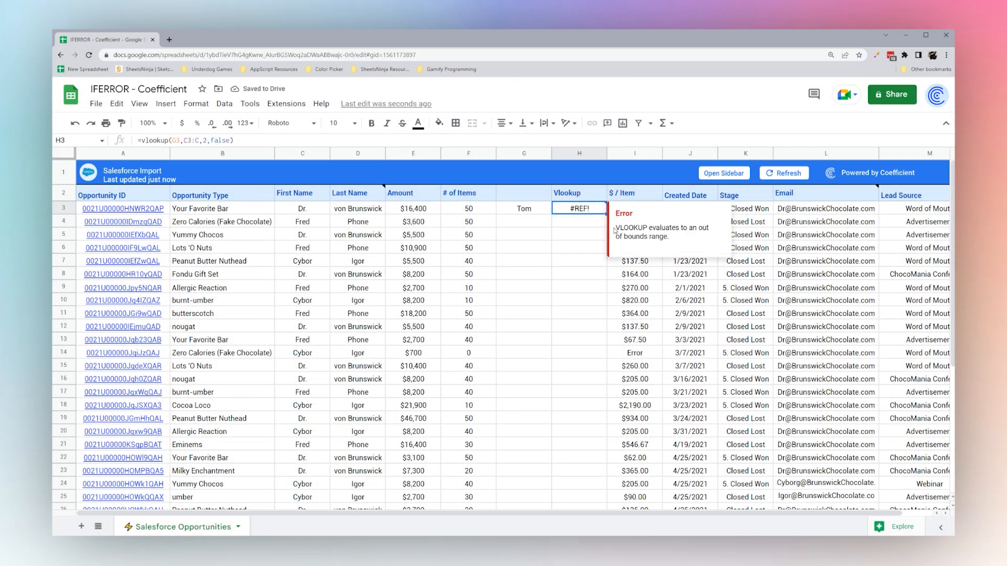
drag(614, 229, 690, 237)
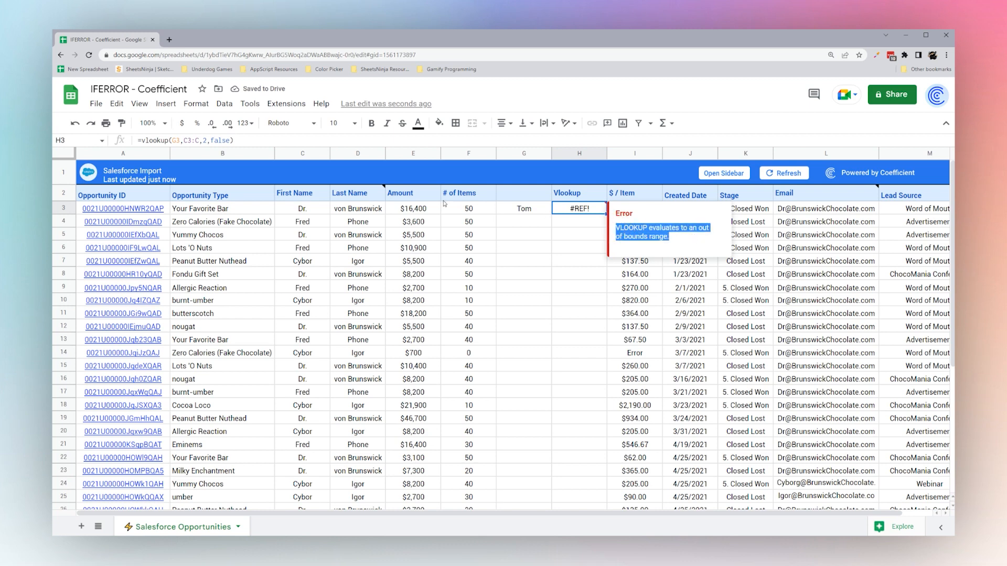
mouse_move(575, 212)
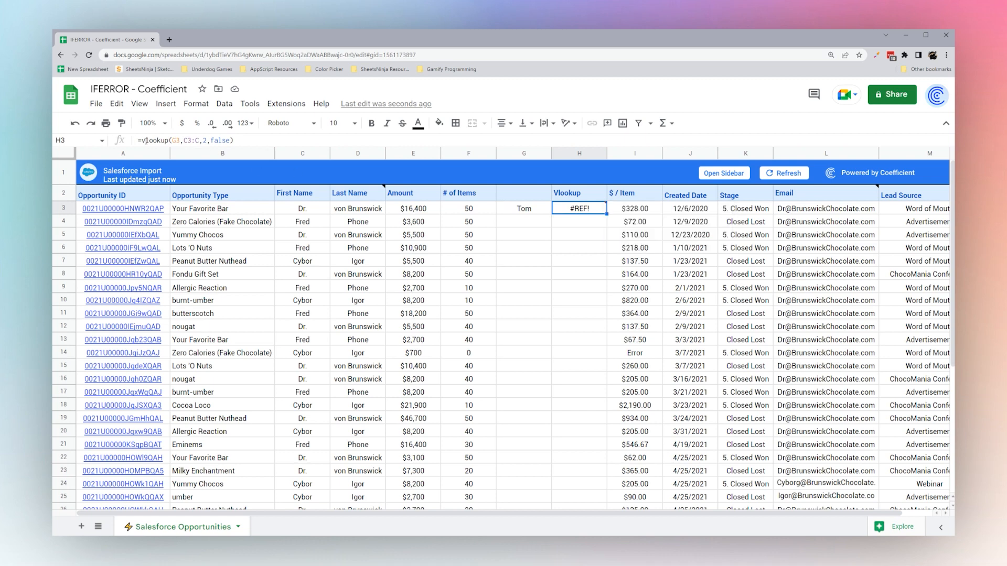
Try to wrap the VLOOKUP in H3 in IFNA by inserting IFNA( before vlookup(G3,C3:C,2,false).
click(141, 141)
text(IF)
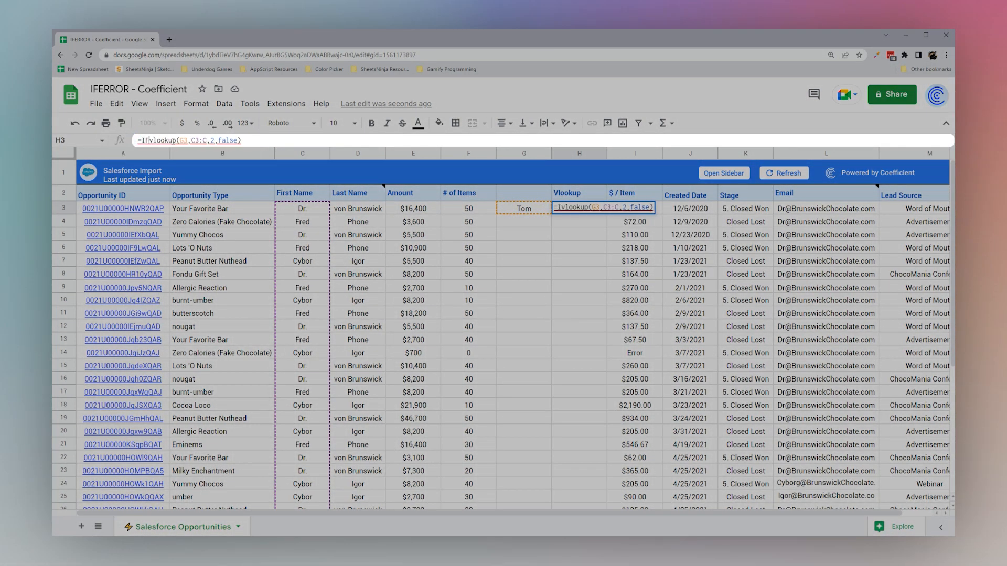
text(NA()
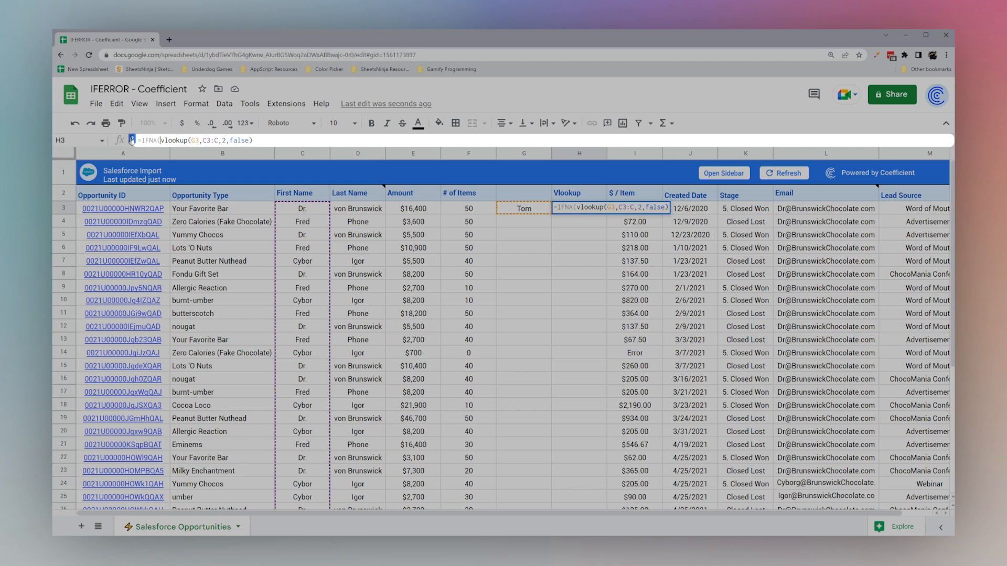
Review the IFNA syntax help and its value and value_if_na_error arguments, and discard the unfinished formula edit in H3.
click(131, 140)
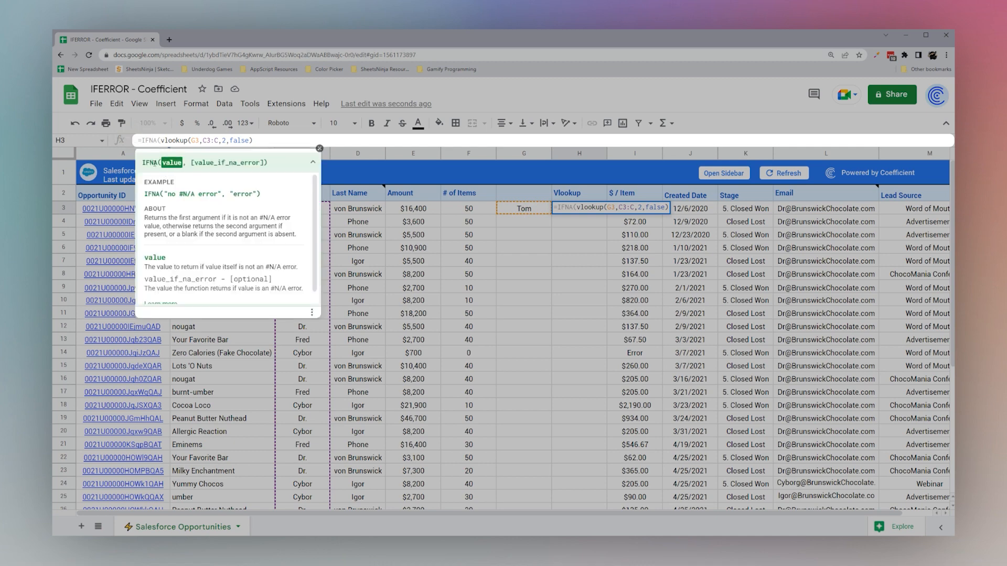
click(167, 164)
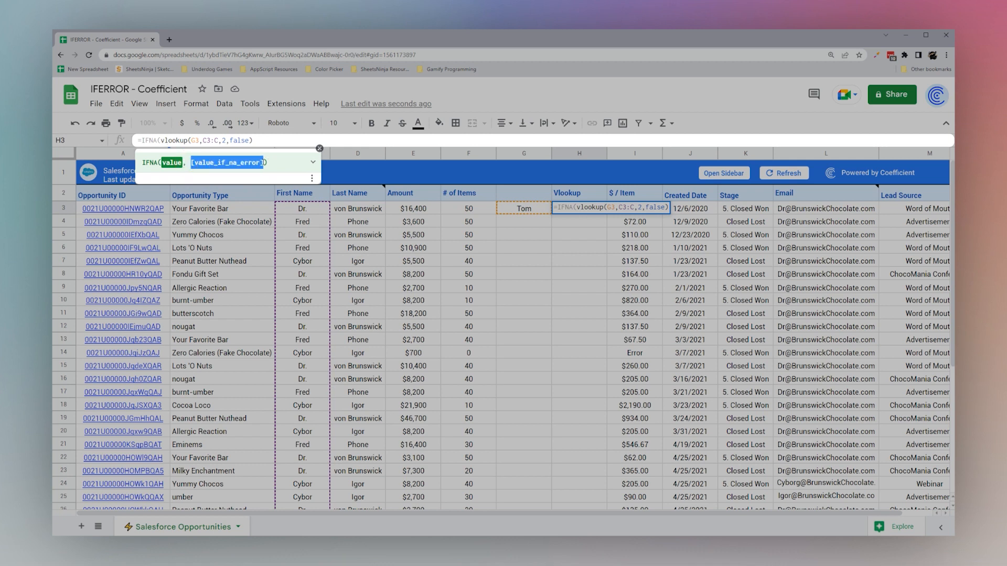
click(261, 163)
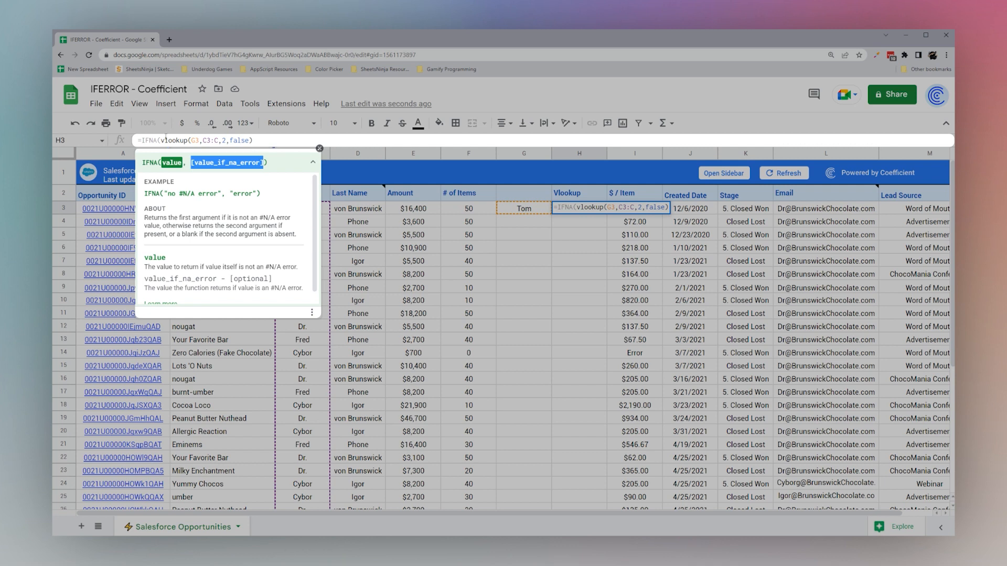
drag(253, 140, 159, 140)
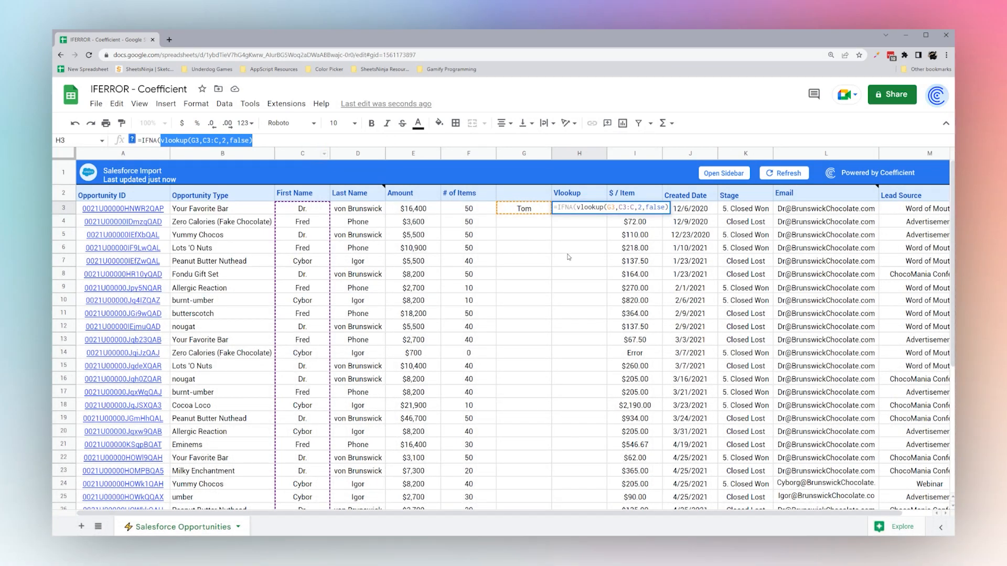
key(Escape)
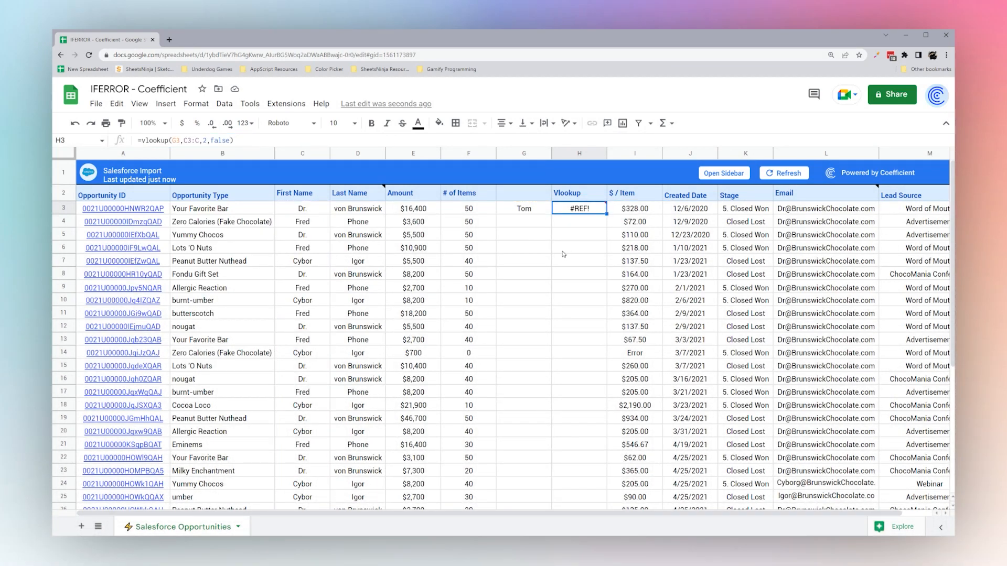